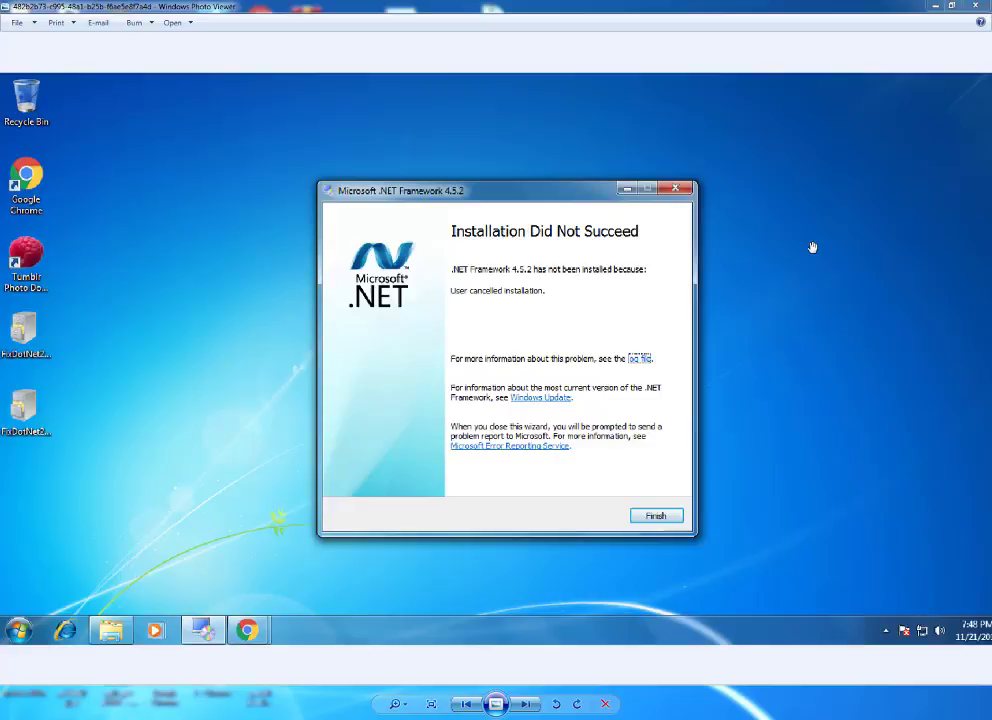
- Examine the two .NET Framework installation error screenshots (4.5.2 and 4.8) up close, finishing by closing the image viewer
scroll(814, 270, up, 3)
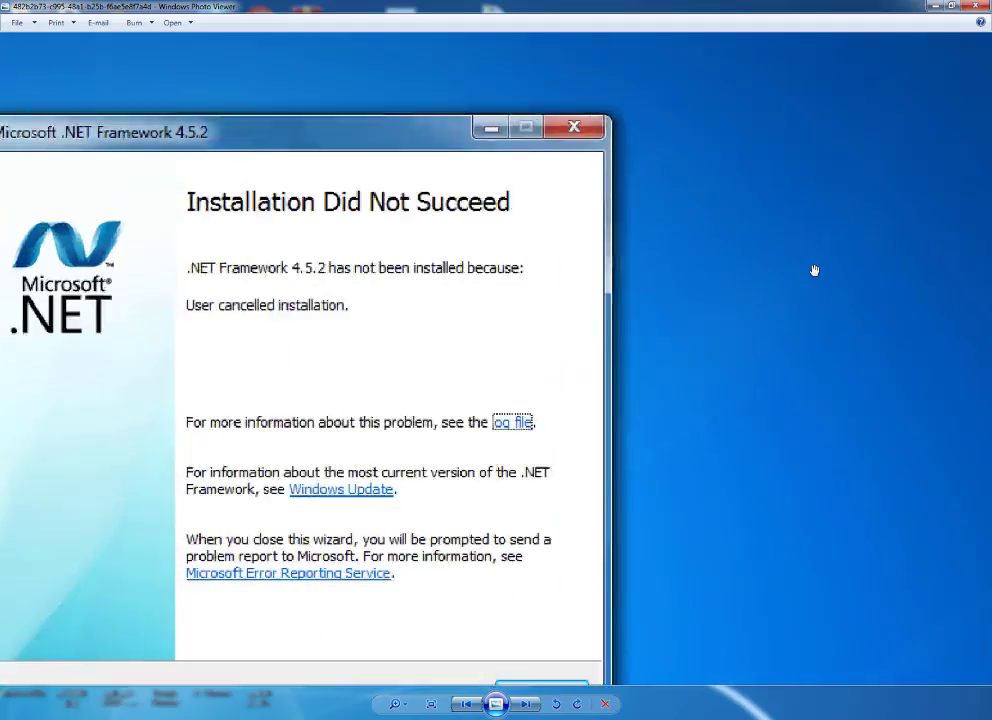
scroll(814, 270, down, 3)
scroll(814, 270, up, 1)
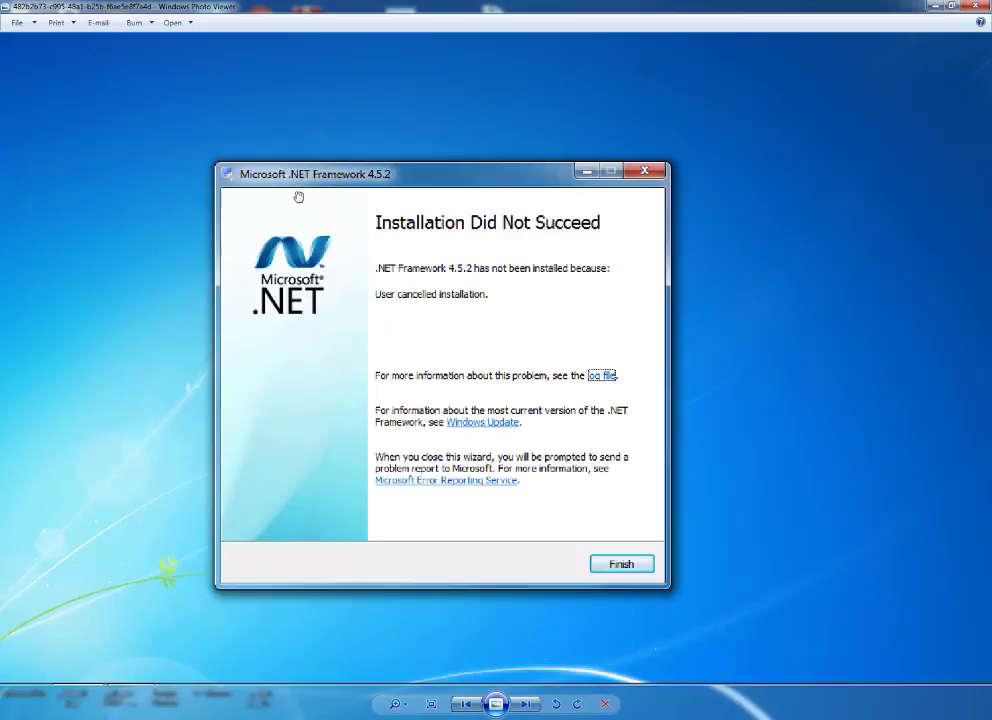
key(Right)
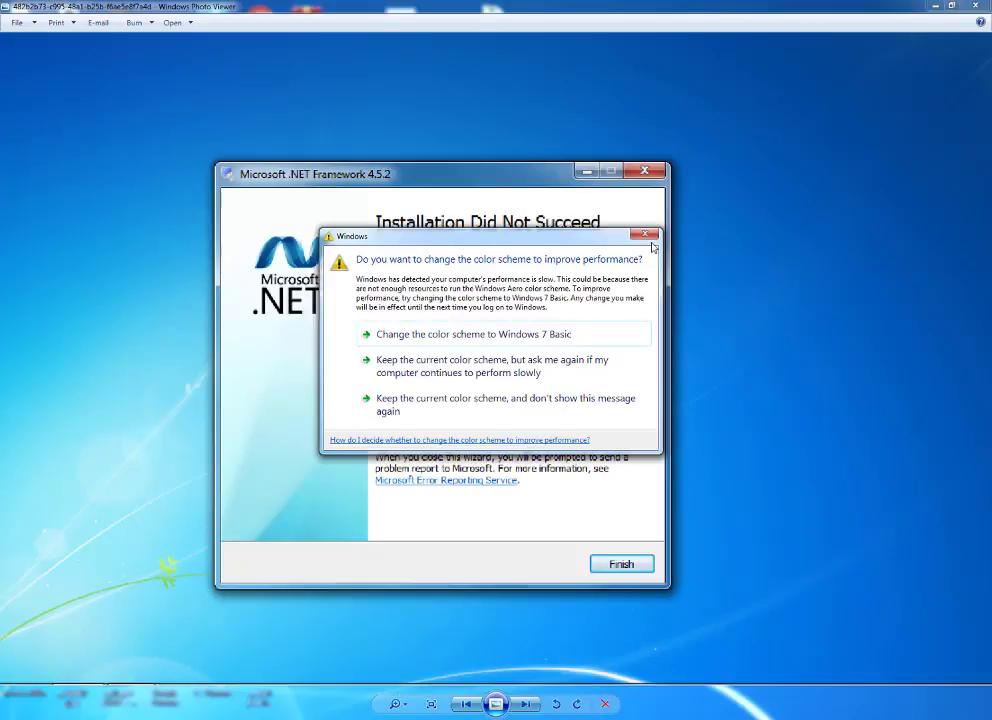
key(Left)
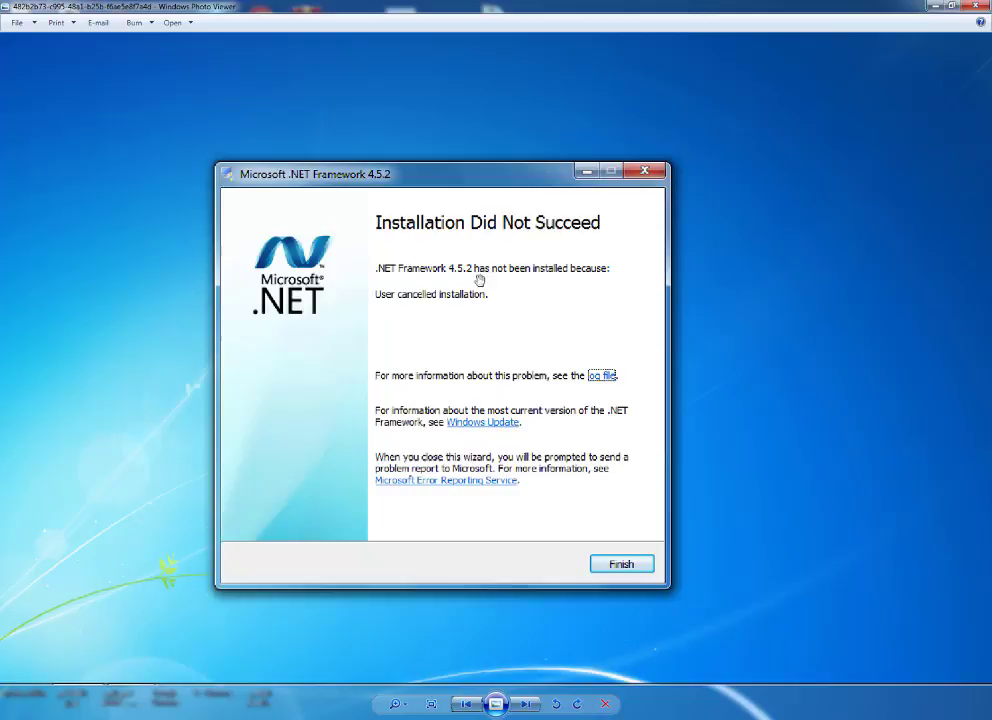
click(527, 705)
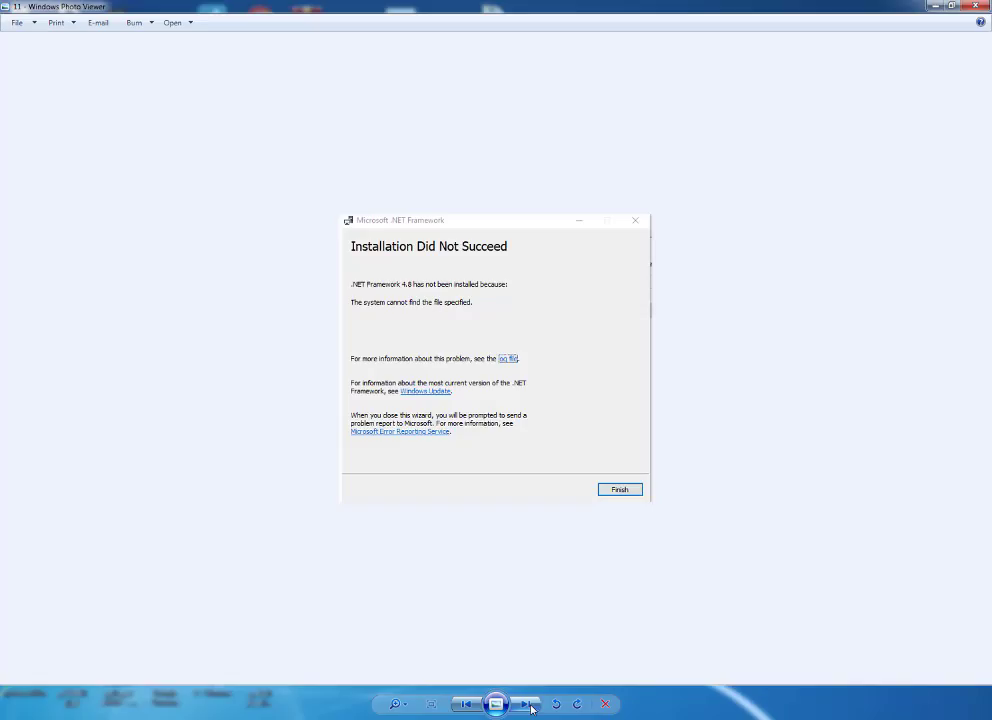
scroll(468, 321, up, 2)
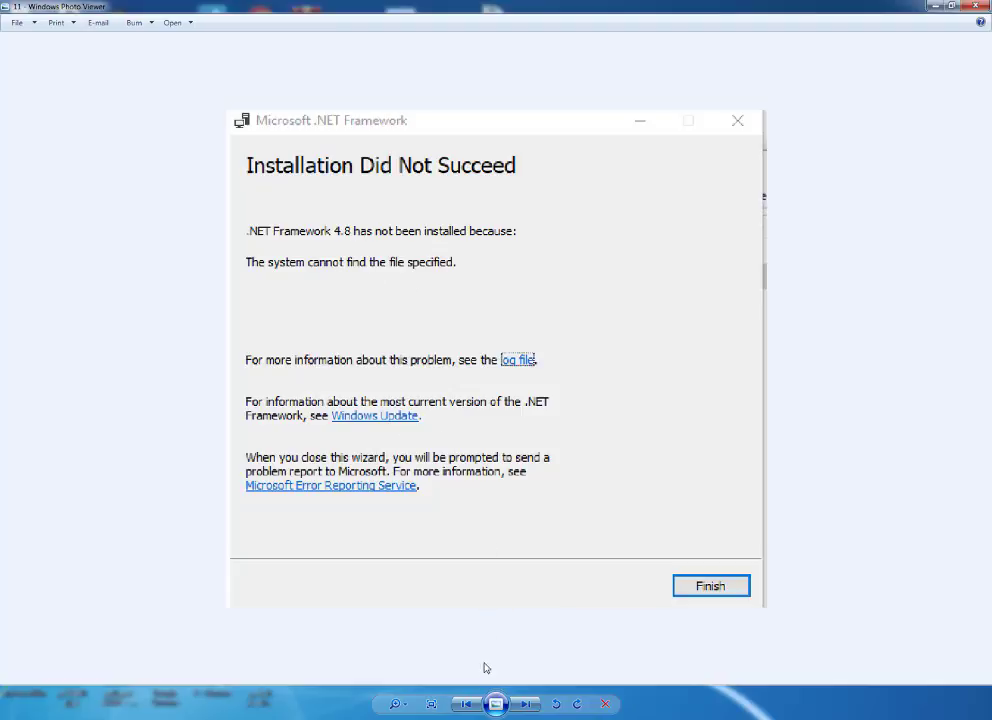
key(Right)
scroll(545, 286, up, 2)
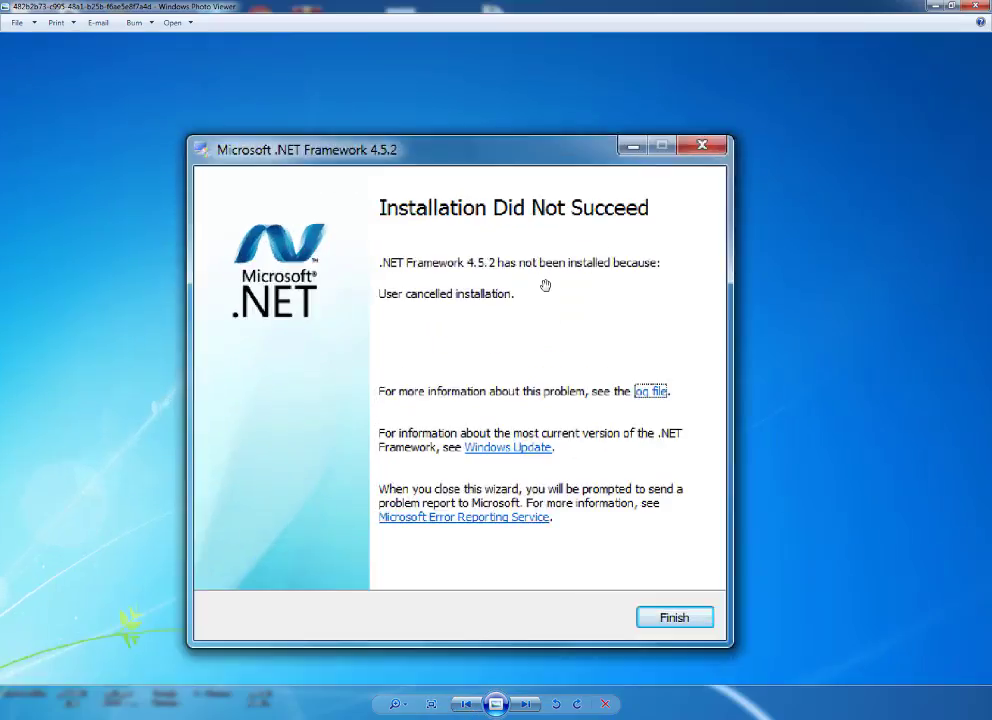
scroll(545, 286, up, 1)
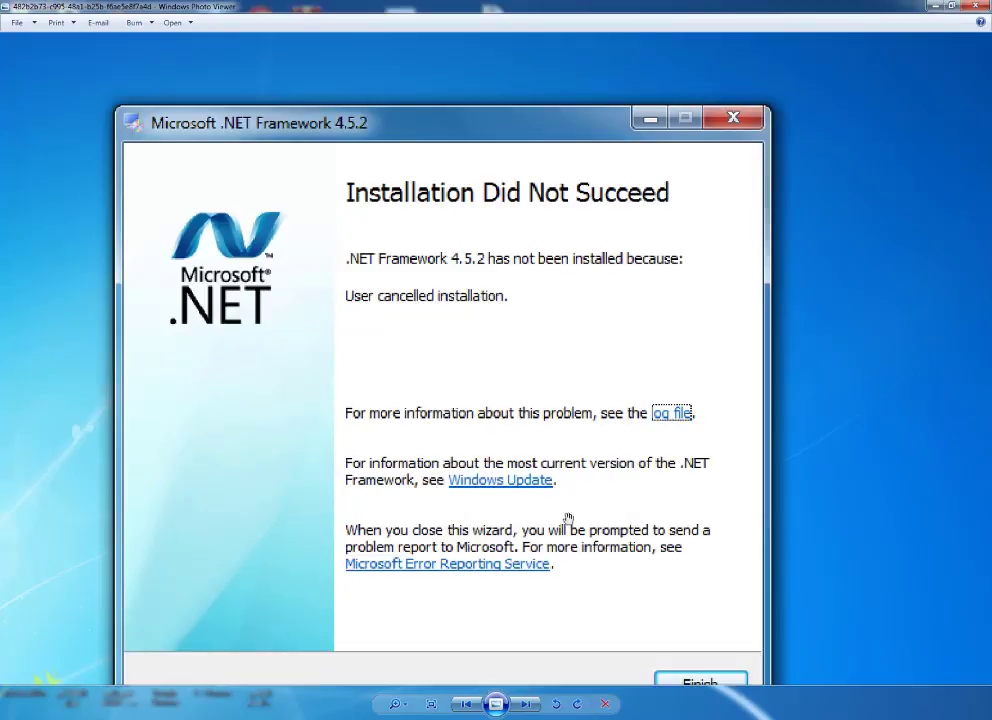
key(alt+F4)
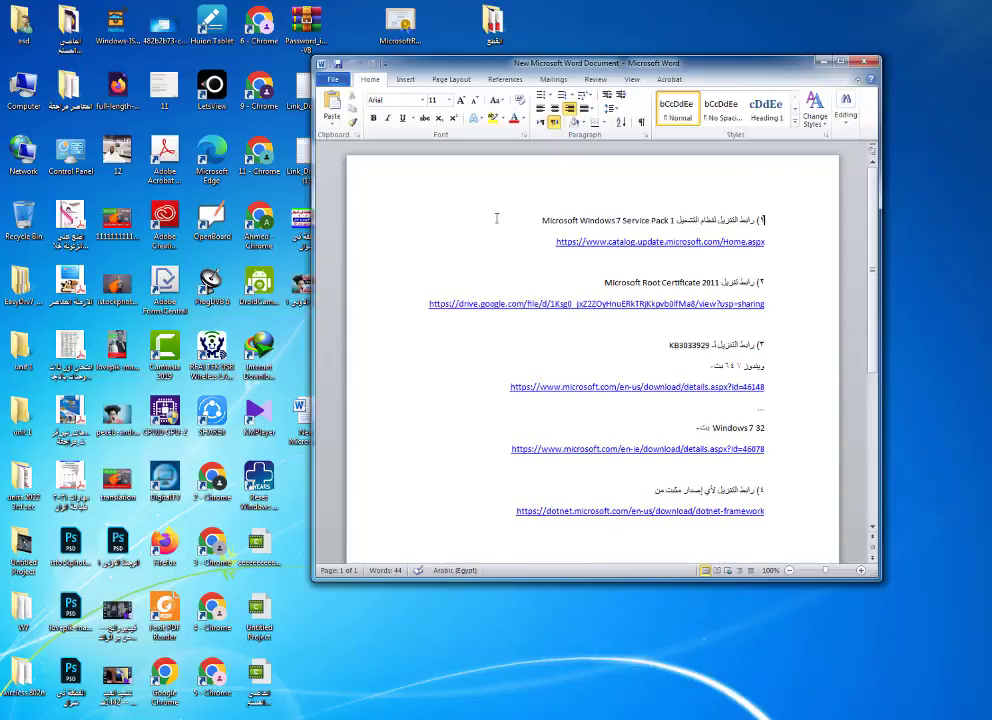
- Copy the Windows 7 Service Pack 1 download link from the Word document and open it in Chrome
drag(628, 222, 616, 227)
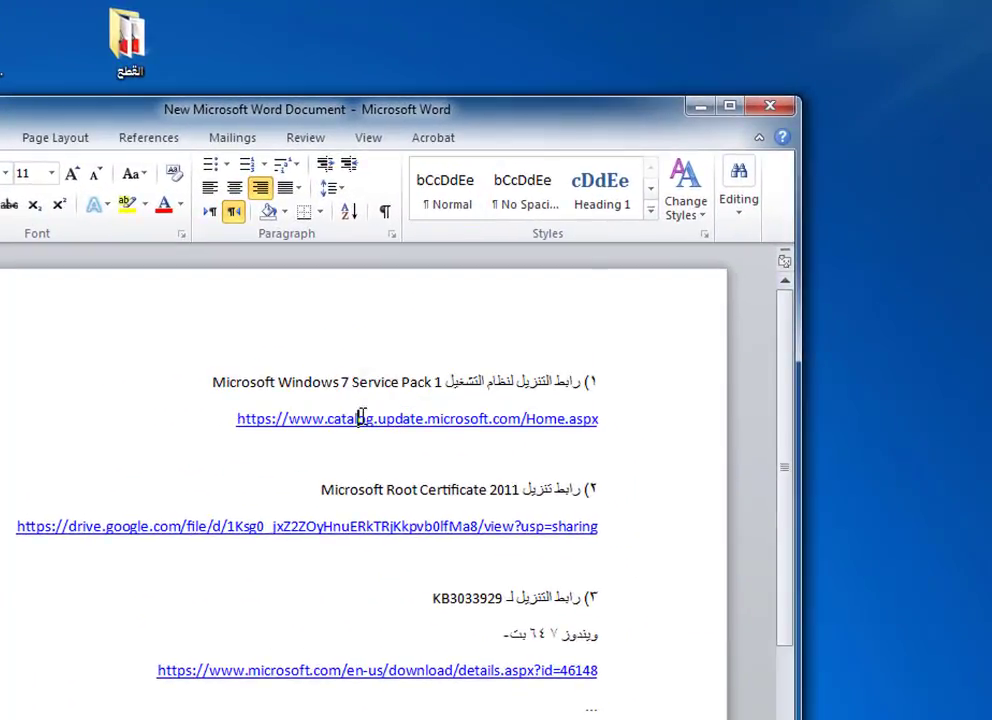
triple_click(361, 418)
right_click(363, 420)
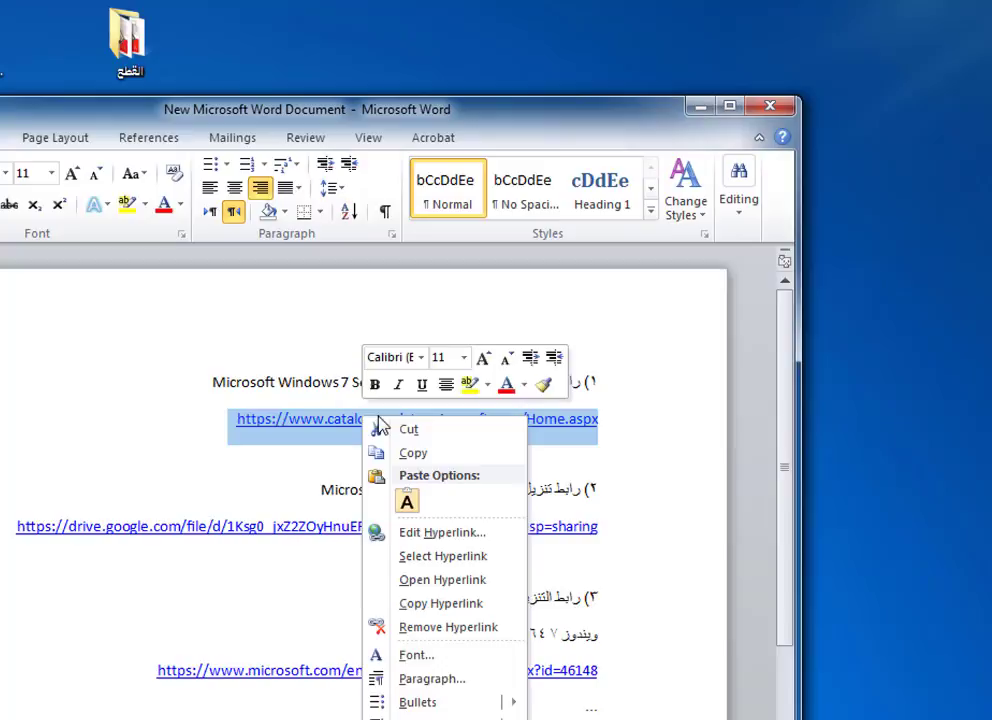
click(412, 456)
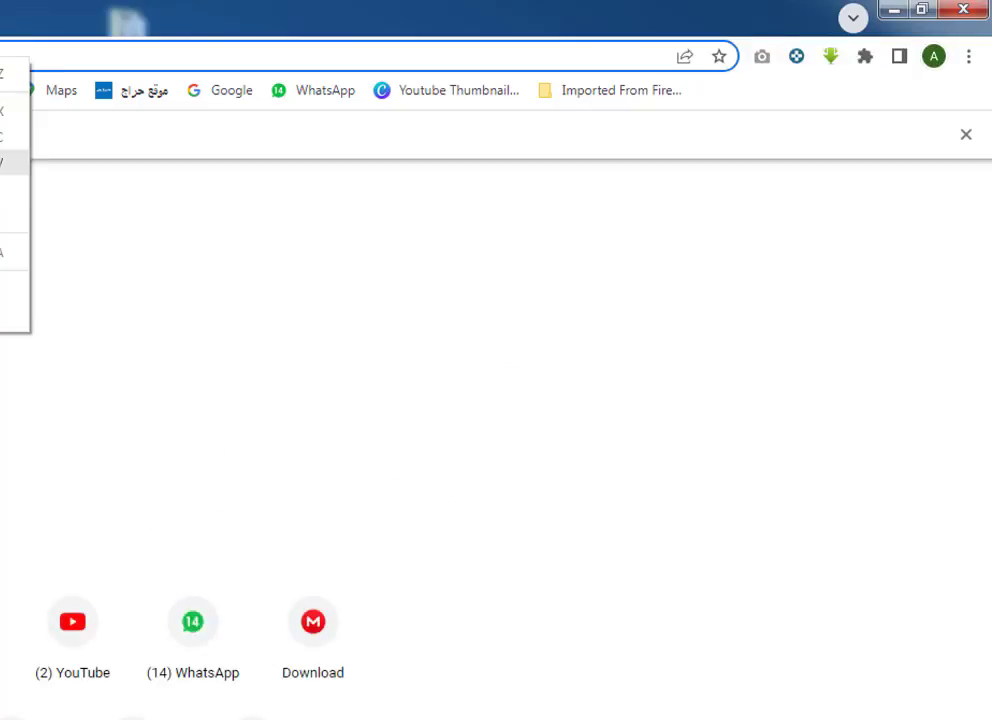
key(ctrl+v)
key(Return)
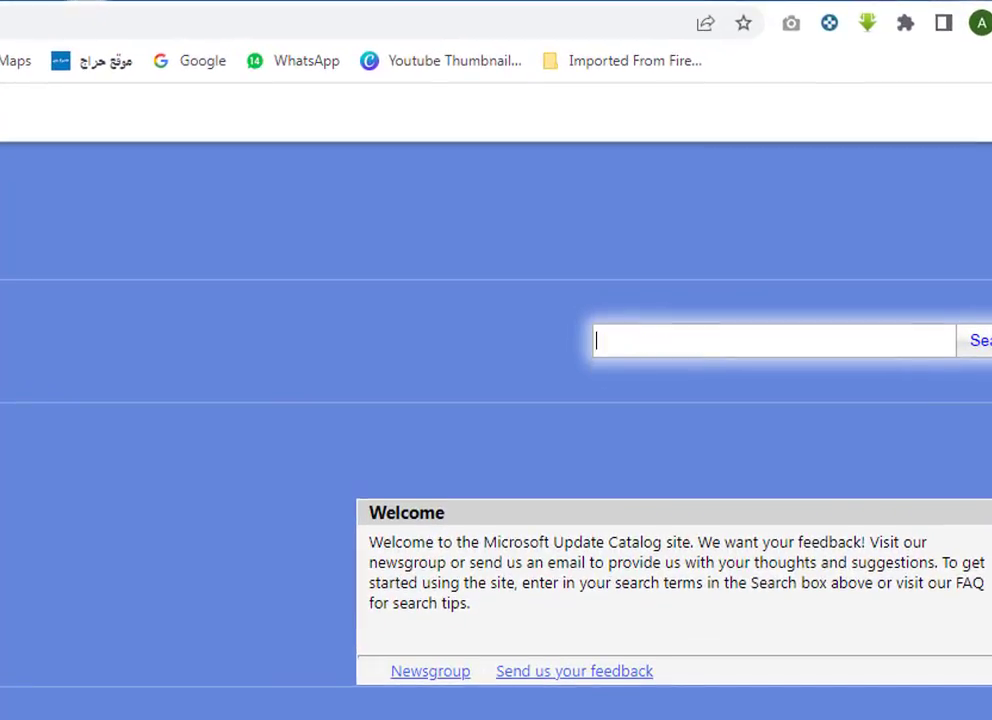
- Search the Microsoft Update Catalog for "service pack 1 for windows 7"
text(w)
text(service pack )
text(1 for window)
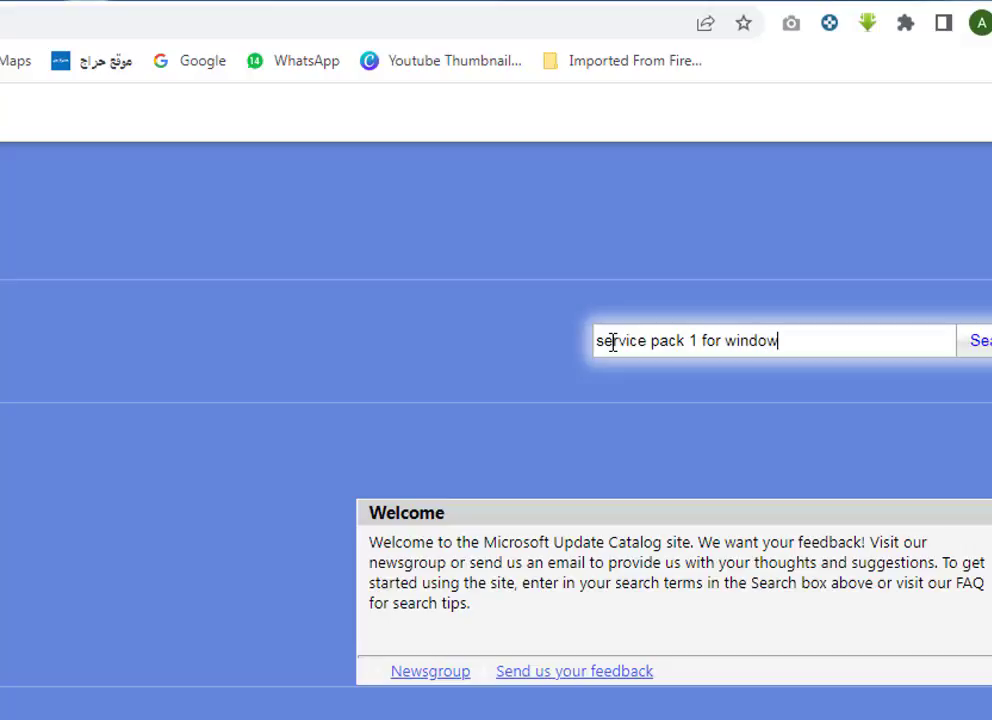
text(s )
text(7)
key(Return)
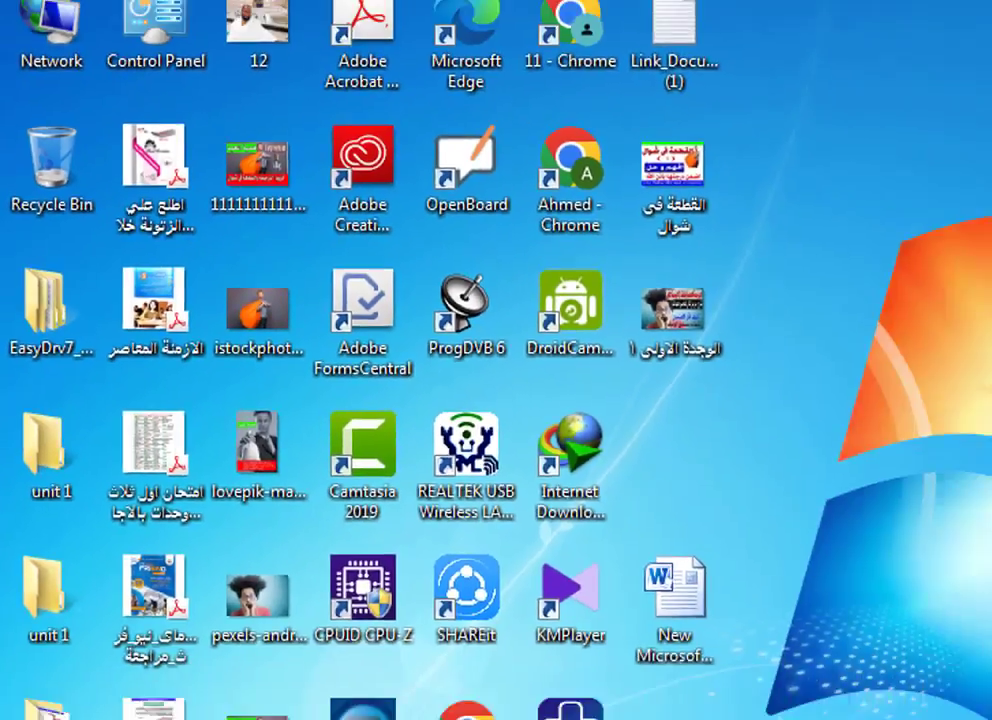
right_click(398, 128)
click(462, 180)
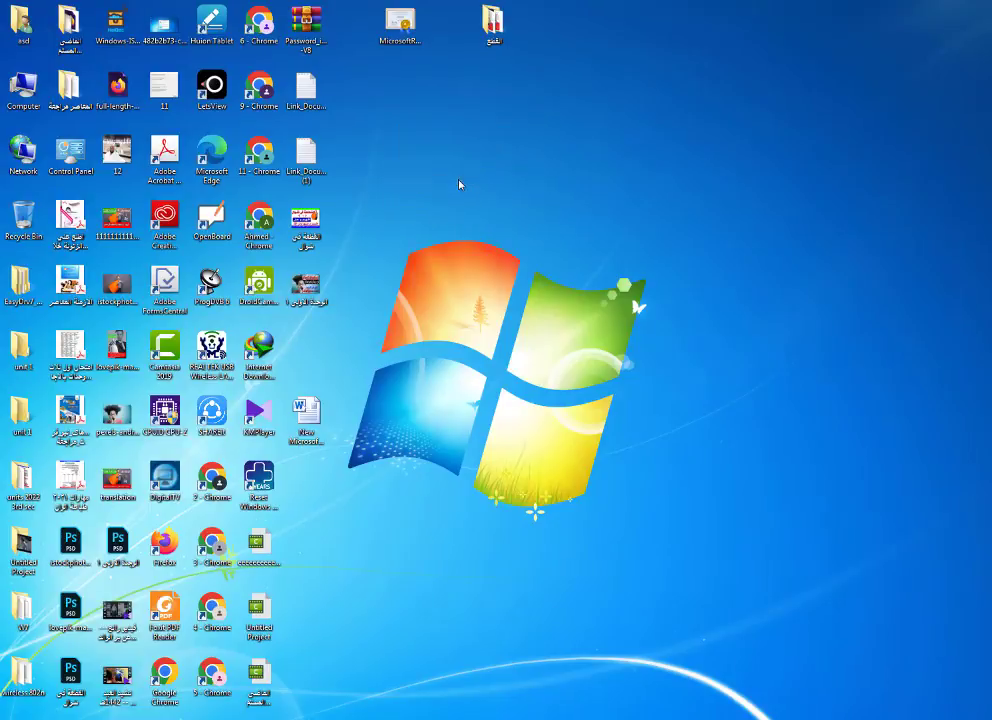
right_click(540, 140)
click(565, 204)
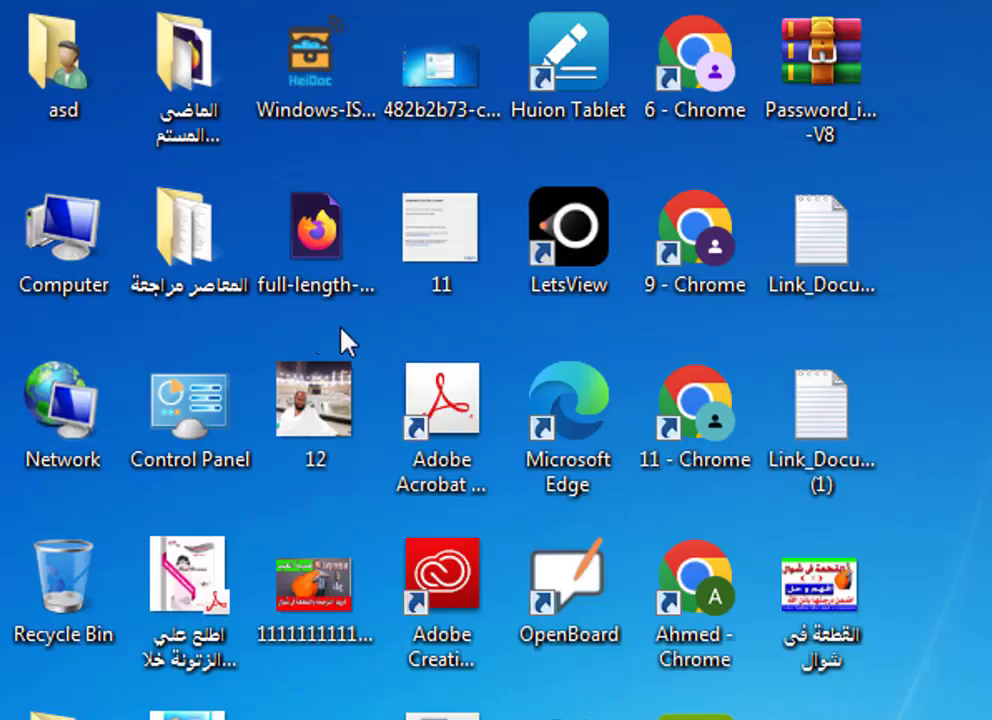
- Check the computer's properties for its Windows edition, service pack and system type, then return to the desktop
right_click(79, 235)
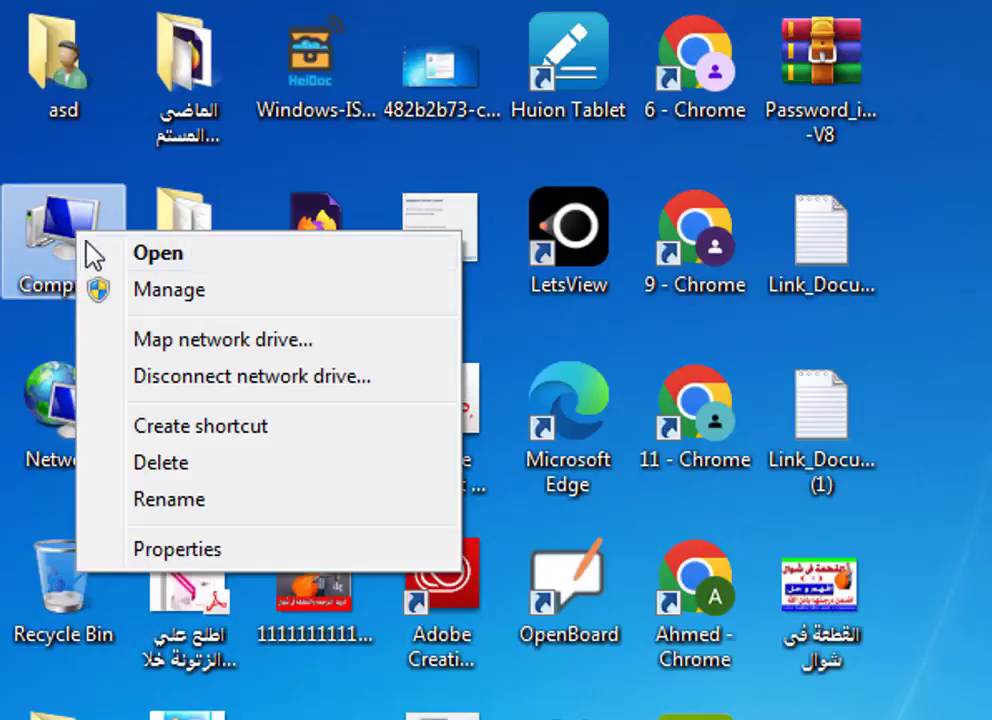
click(167, 550)
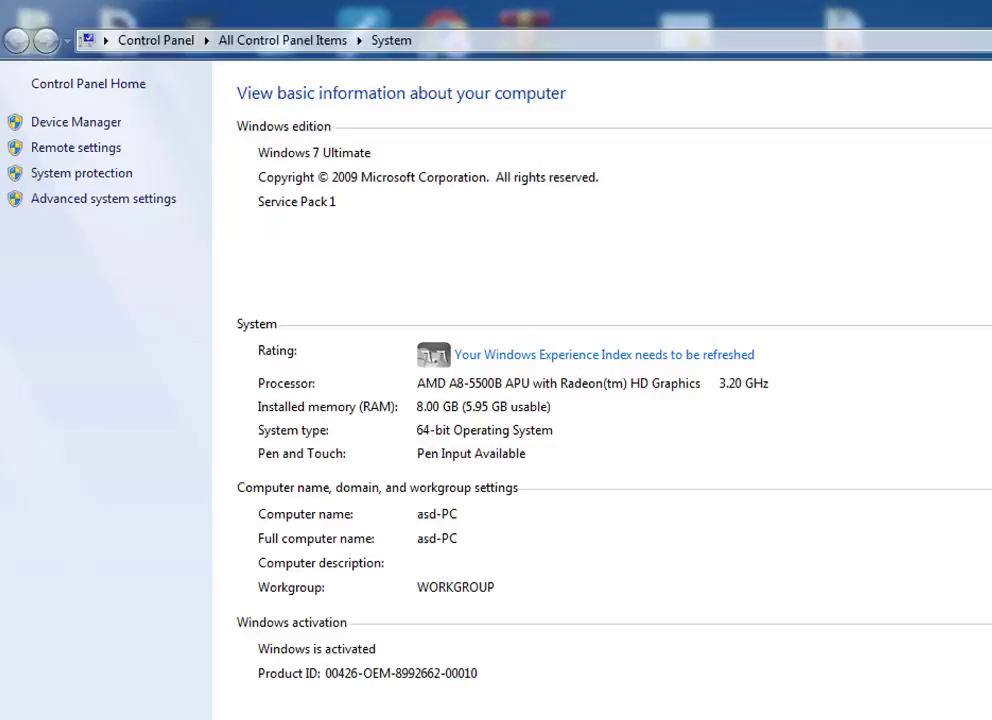
key(super+d)
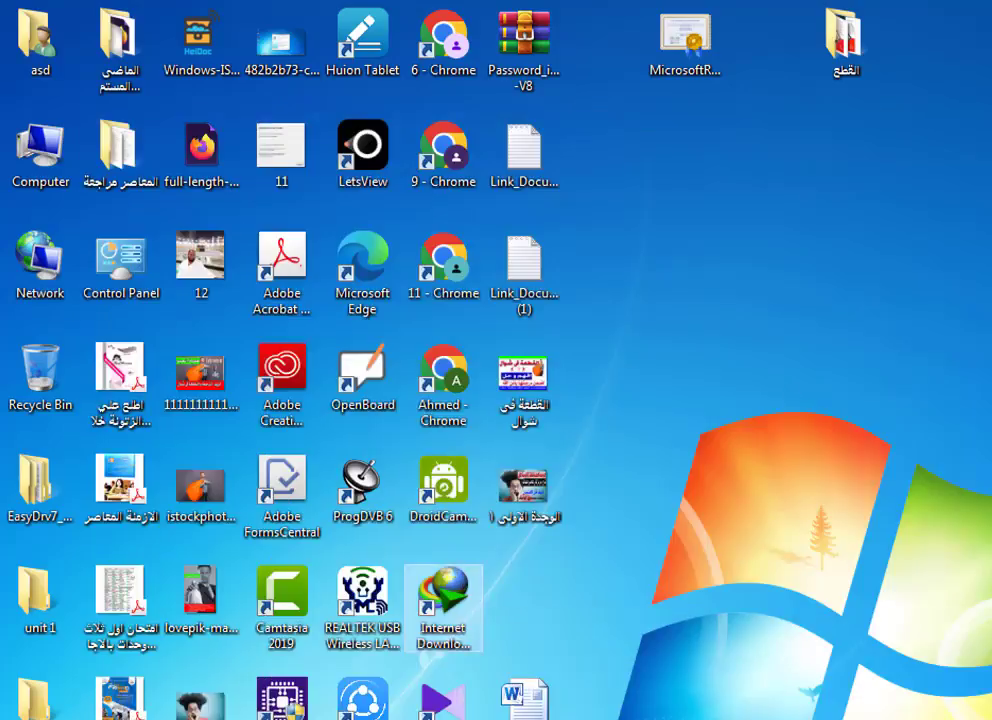
- Return to the Update Catalog, close the download window for Windows 7 Service Pack 1 x64 and minimise the browser
key(alt+Tab)
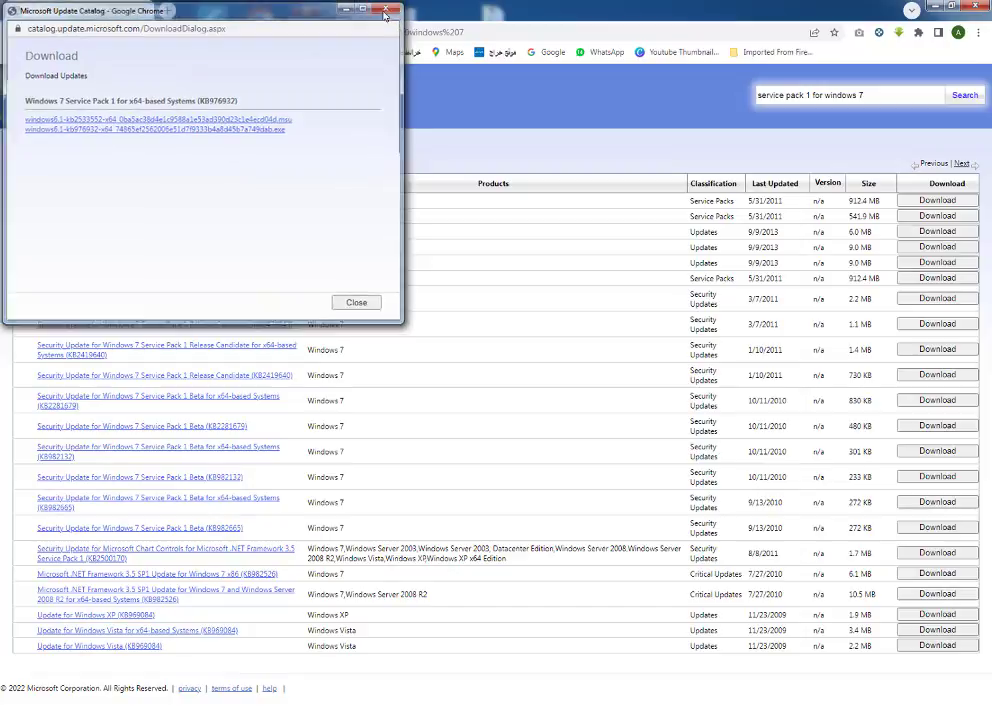
click(386, 11)
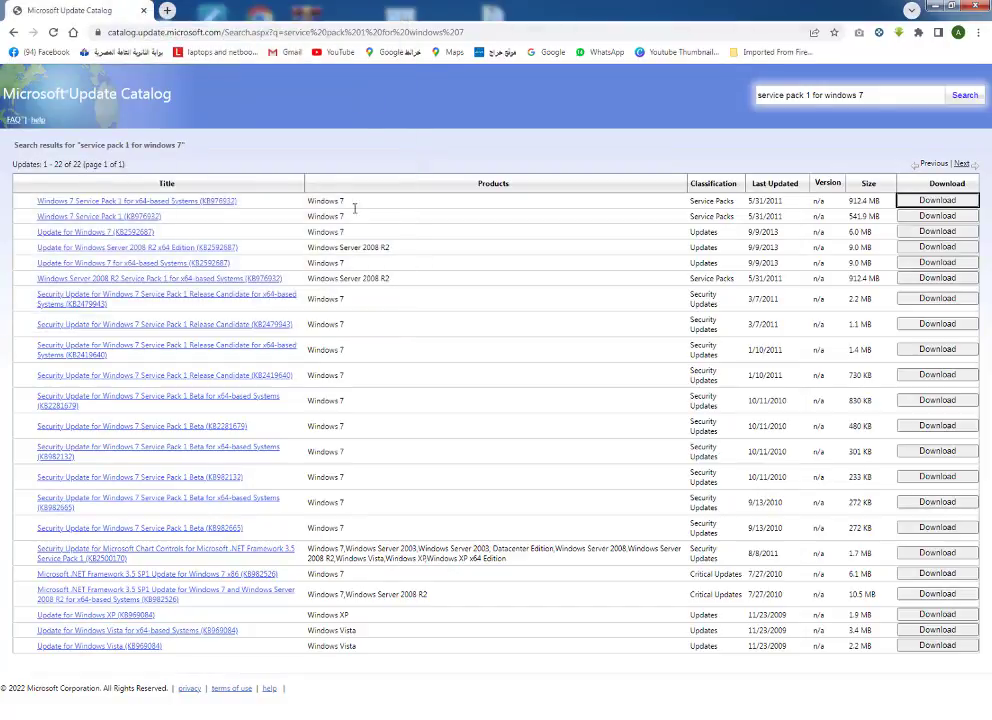
click(932, 11)
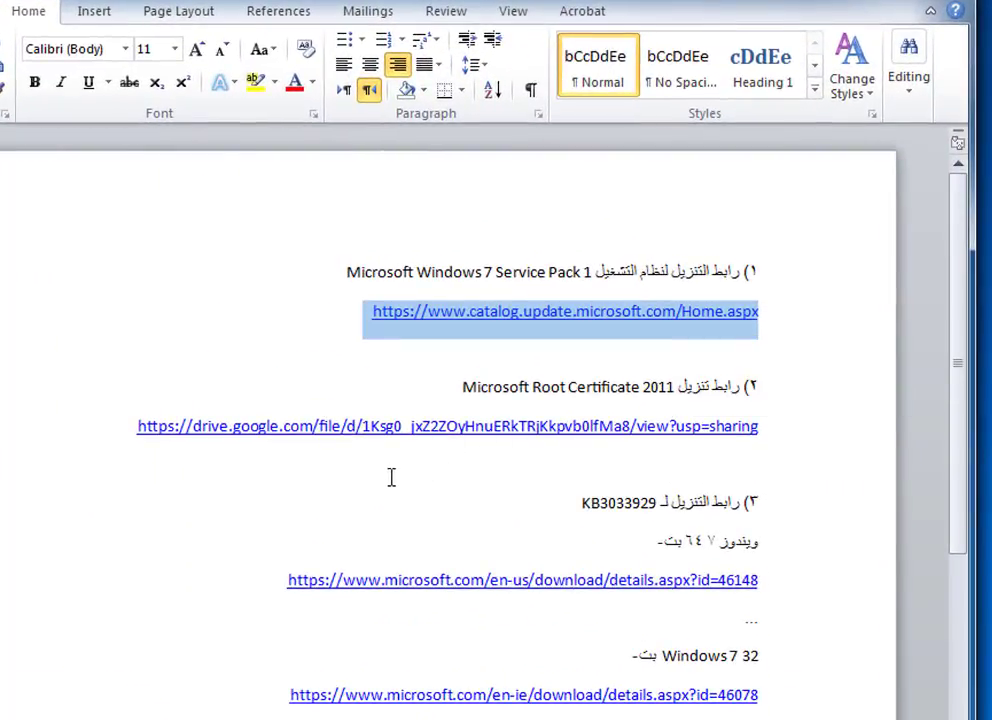
- Copy the Microsoft Root Certificate 2011 link from the Word document and open it in Chrome
click(118, 499)
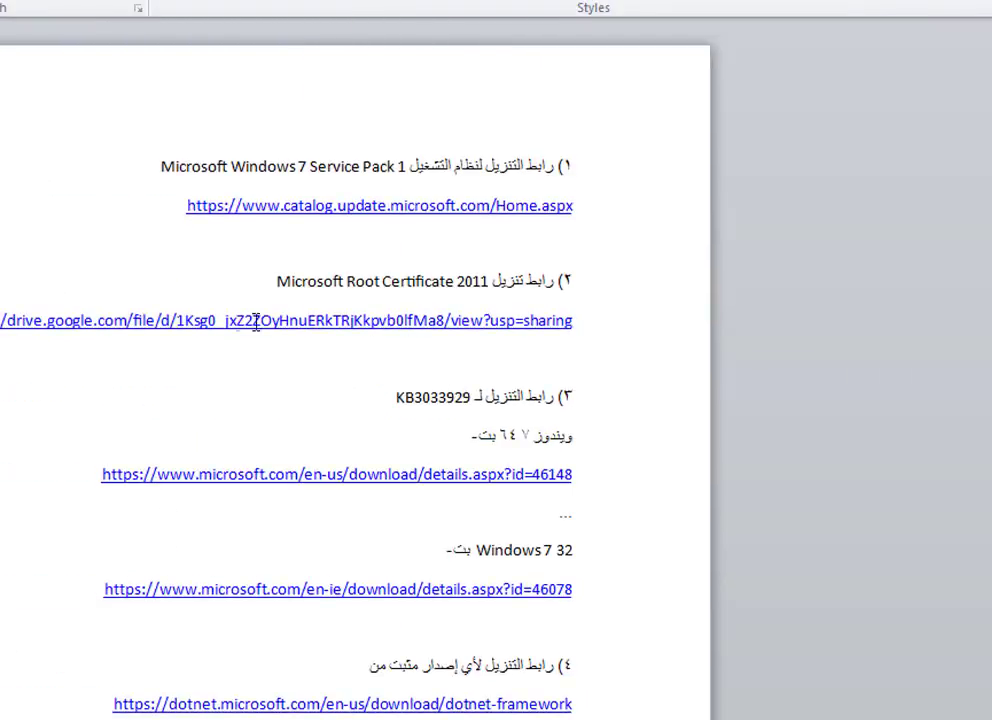
triple_click(474, 278)
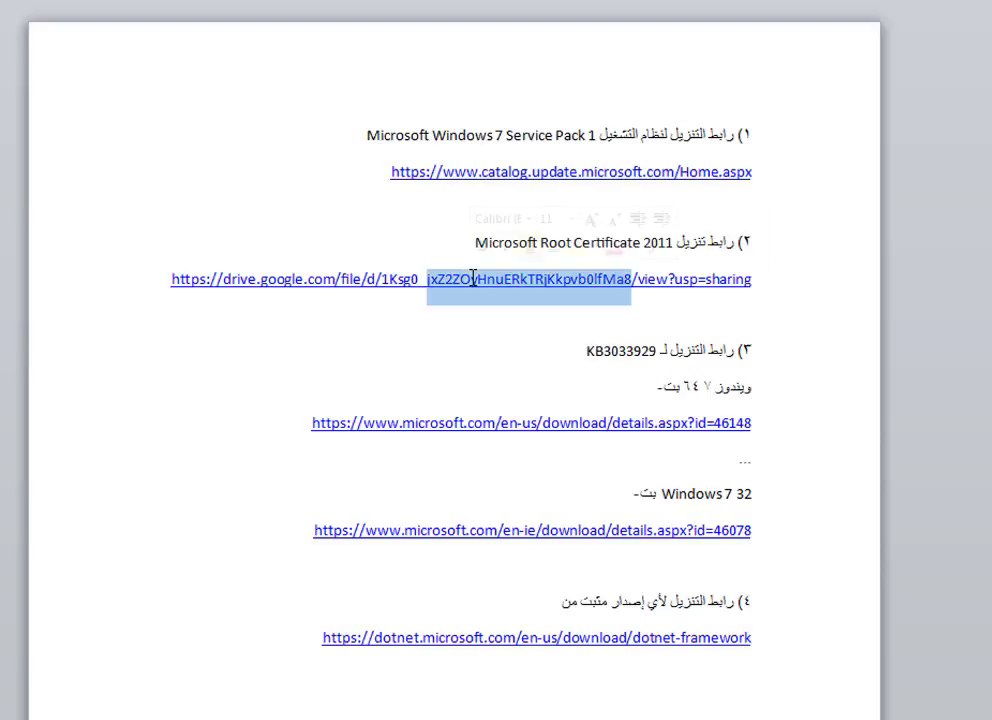
right_click(474, 278)
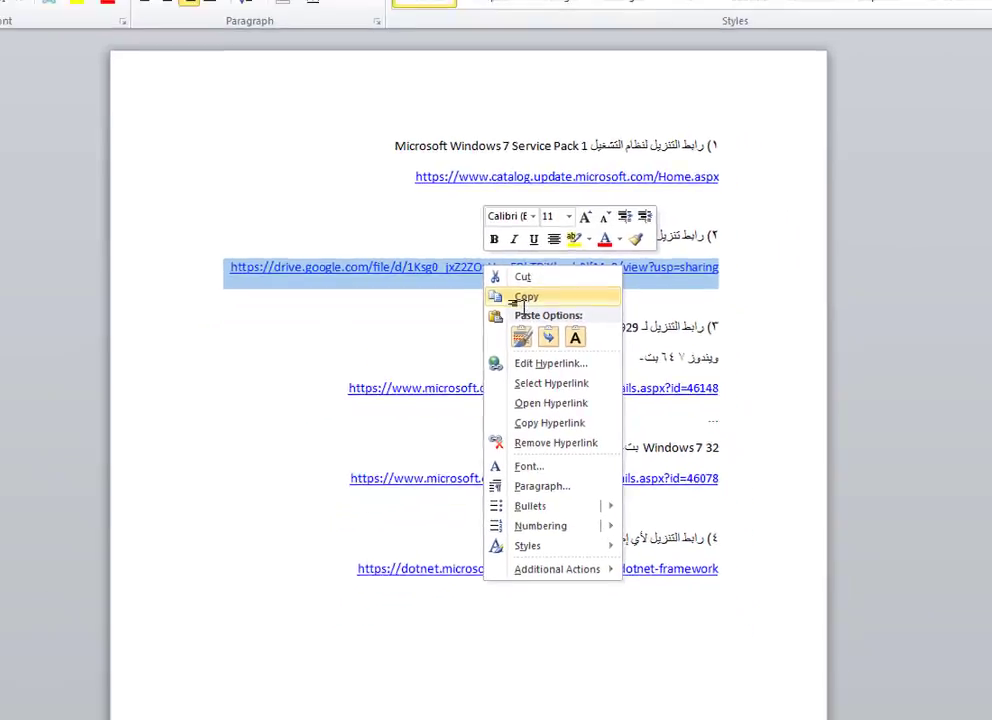
click(500, 316)
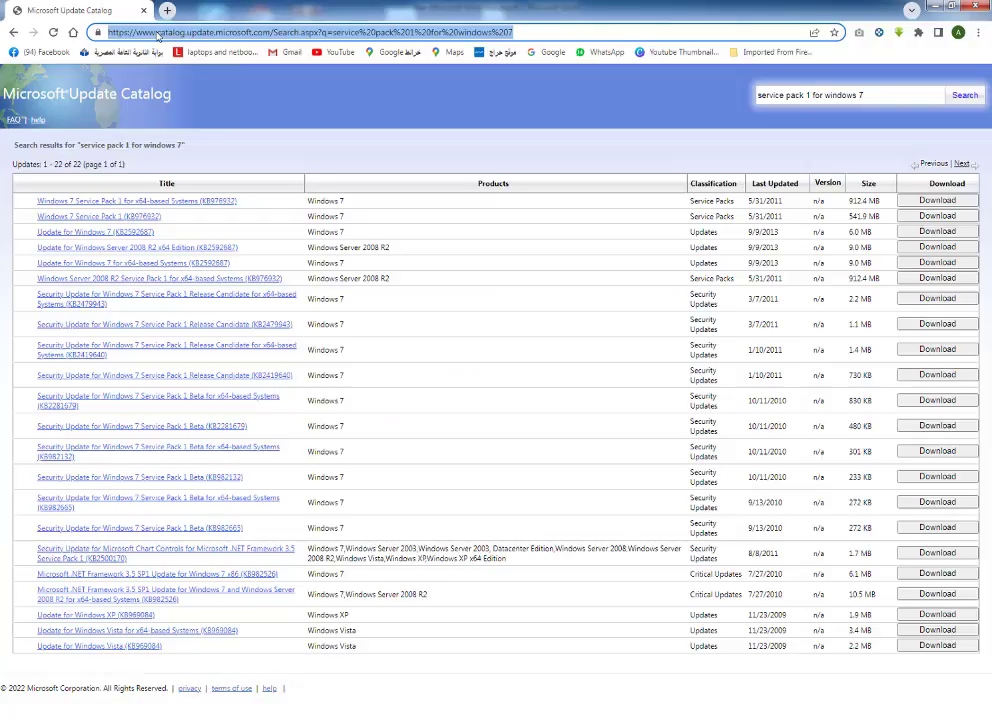
right_click(158, 32)
click(188, 113)
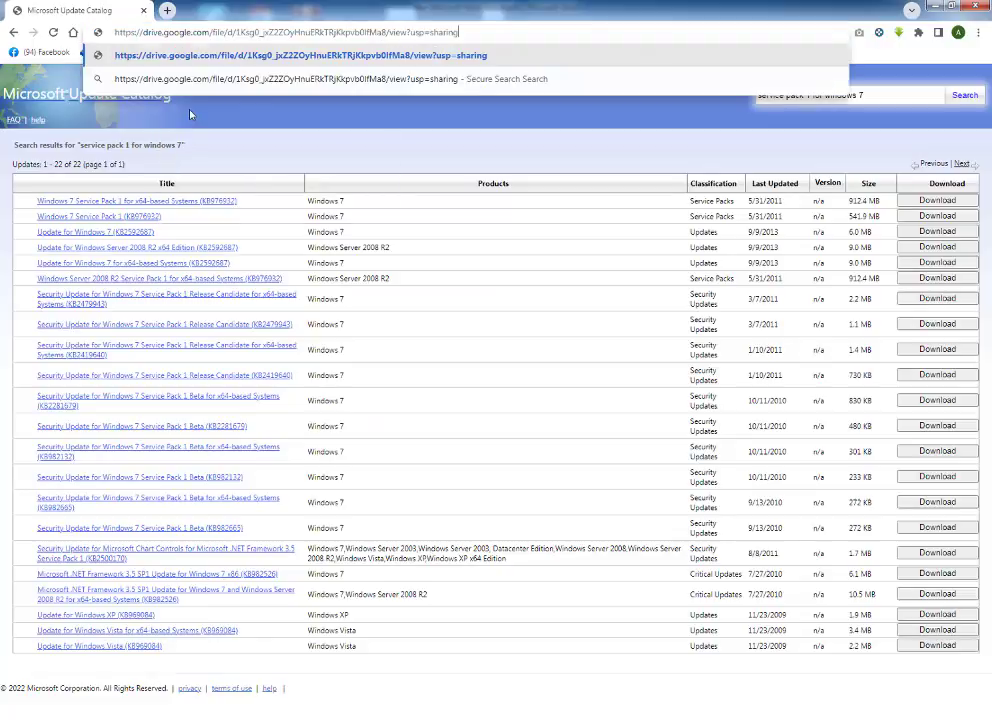
key(Return)
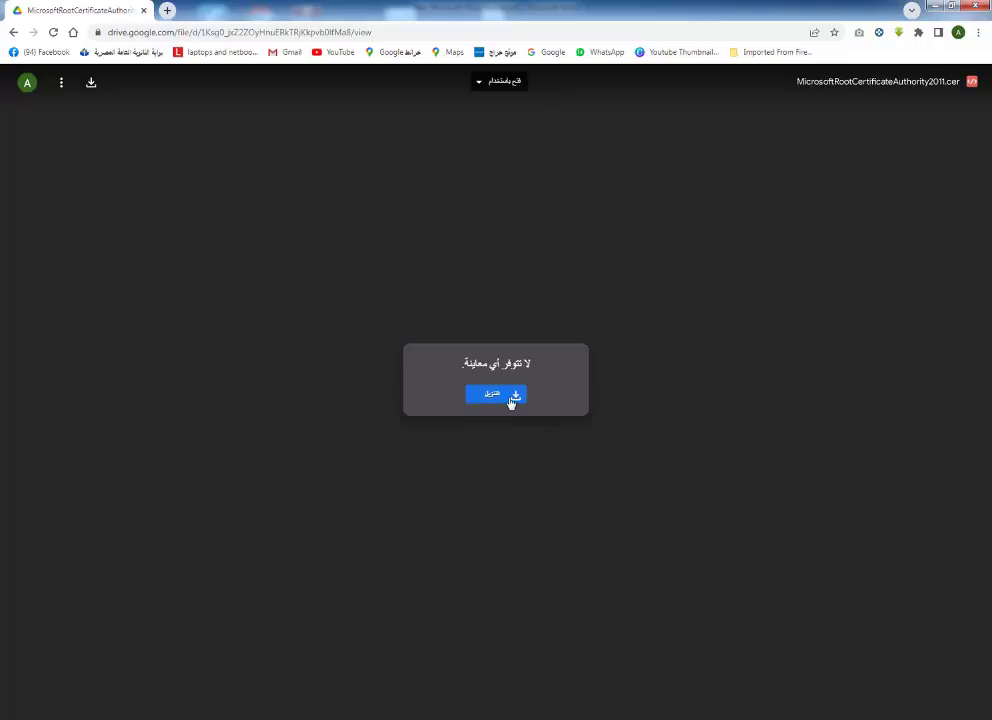
- Minimise Chrome and Word, and move the MicrosoftRootCertificateAuthority2011 file to a clear spot on the desktop
click(933, 10)
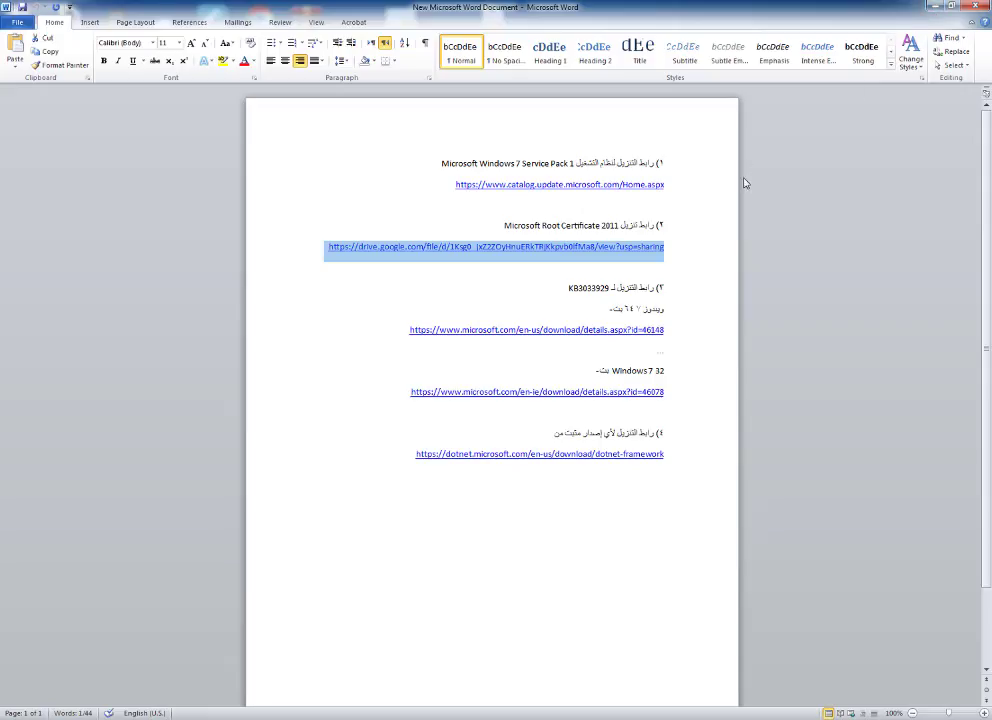
click(928, 7)
drag(437, 203, 452, 160)
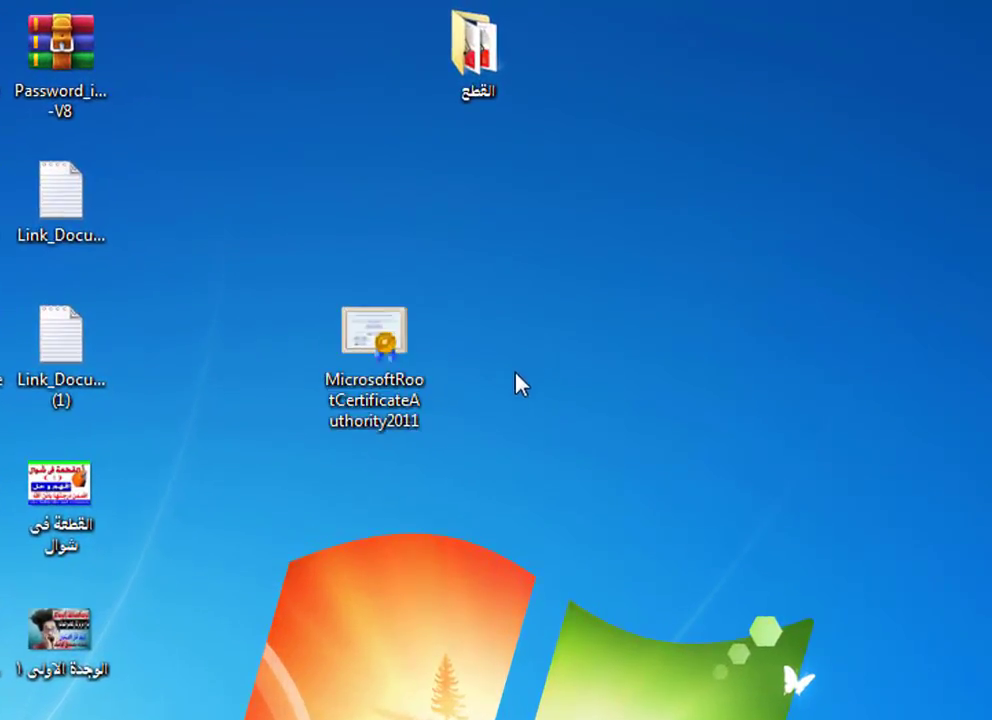
- Install the MicrosoftRootCertificateAuthority2011 certificate, letting the import wizard determine the certificate store automatically
right_click(396, 374)
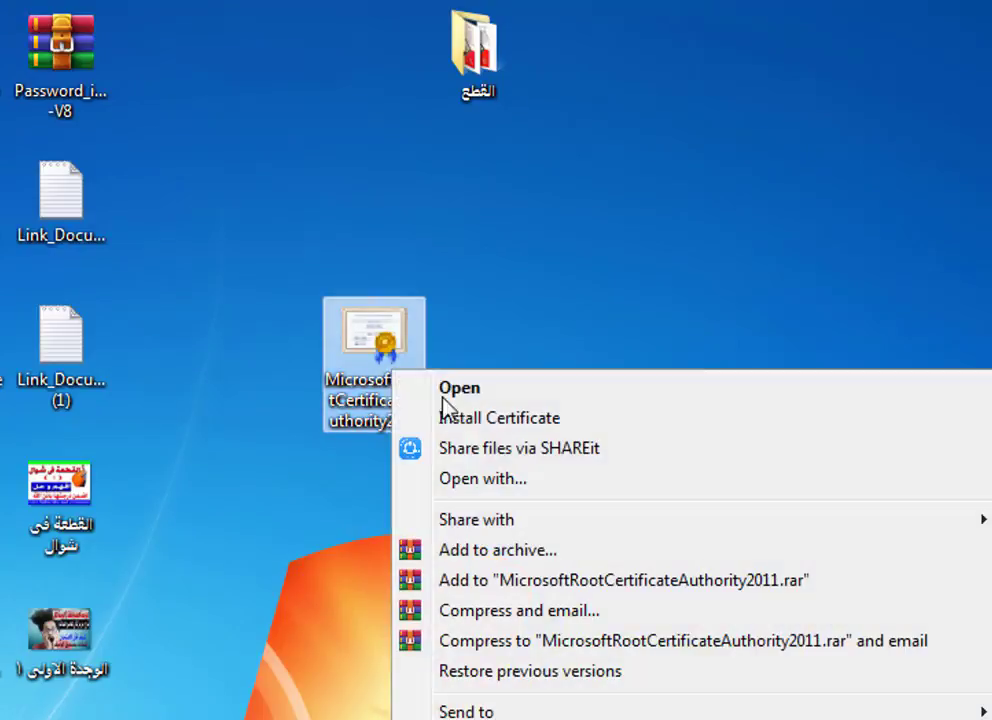
click(522, 428)
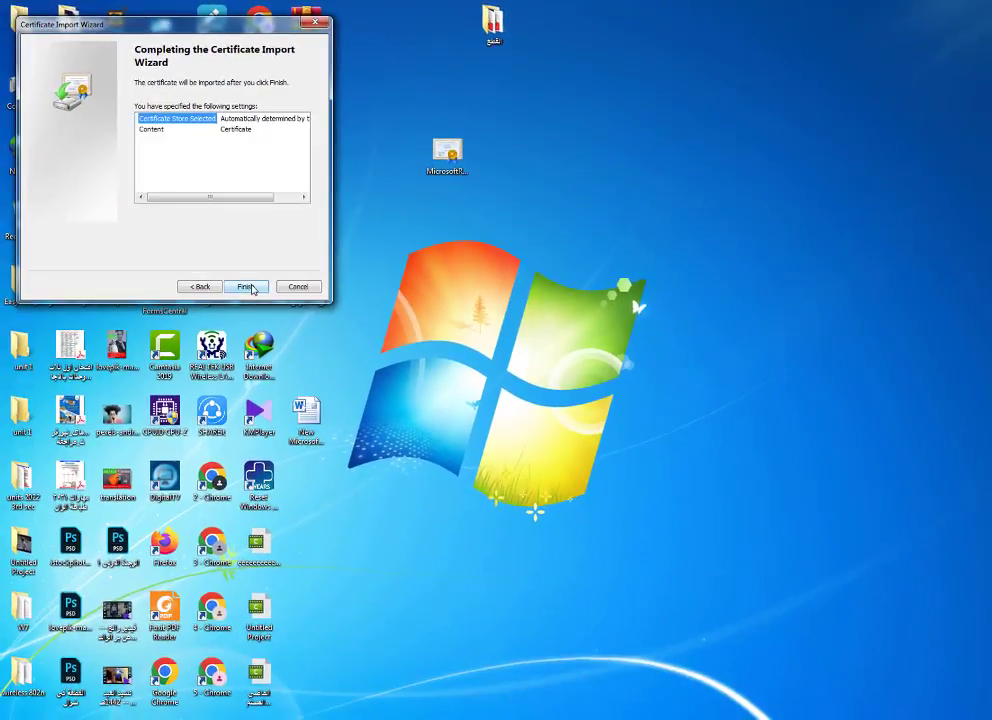
click(245, 286)
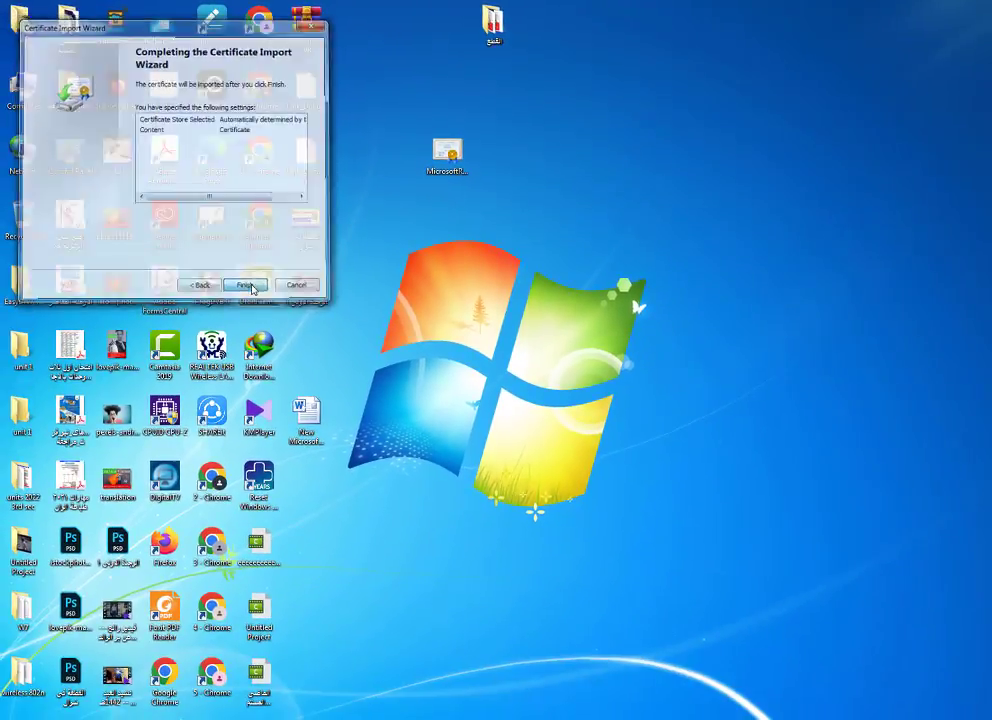
drag(500, 338, 507, 245)
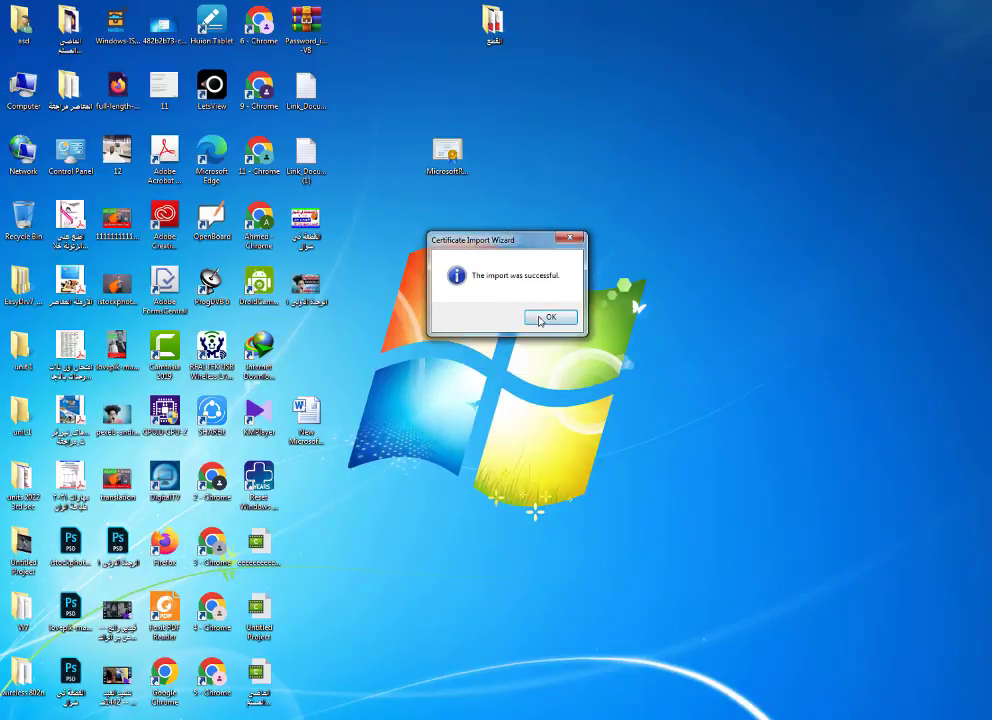
- Dismiss the import message, copy the 64-bit Windows 7 KB3033929 link from the Word document and open it in Chrome
click(548, 318)
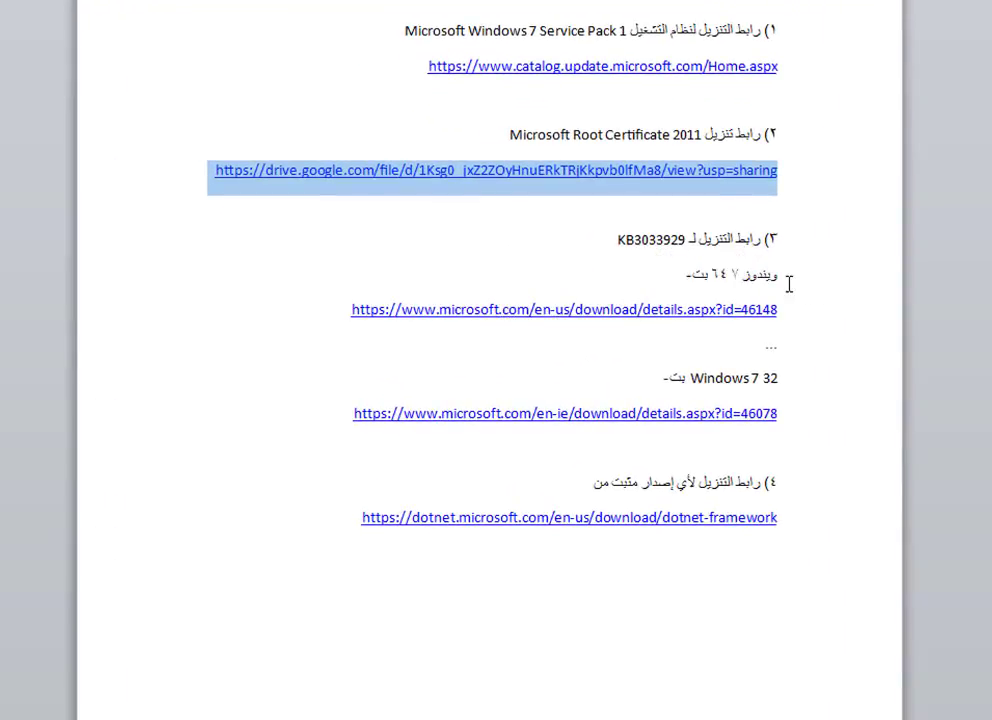
triple_click(635, 308)
right_click(635, 308)
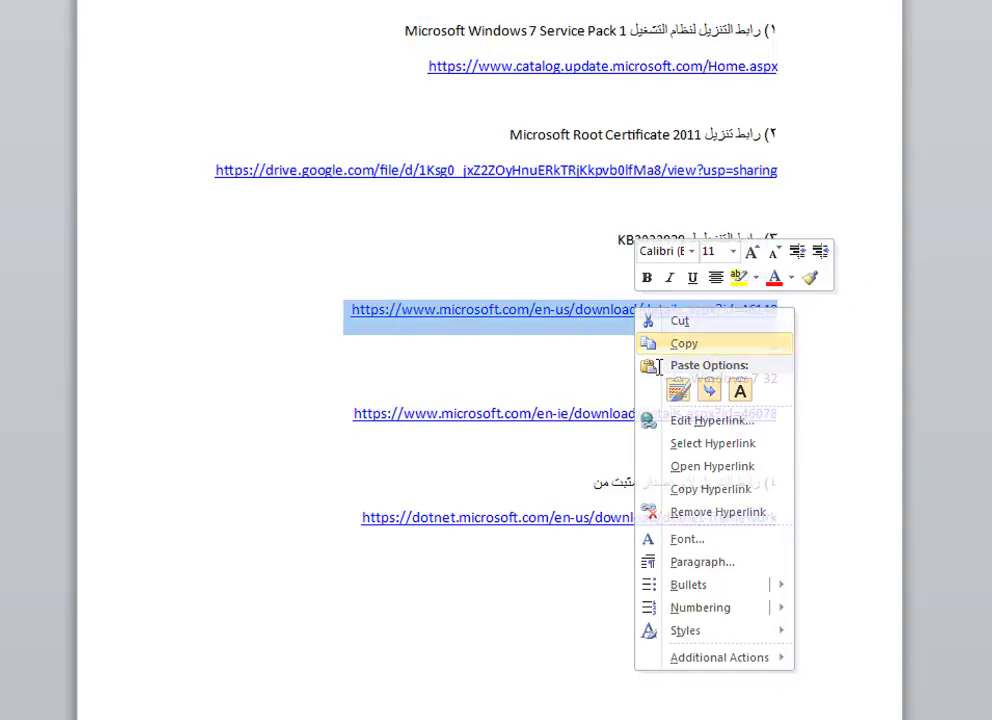
click(684, 343)
key(alt+Tab)
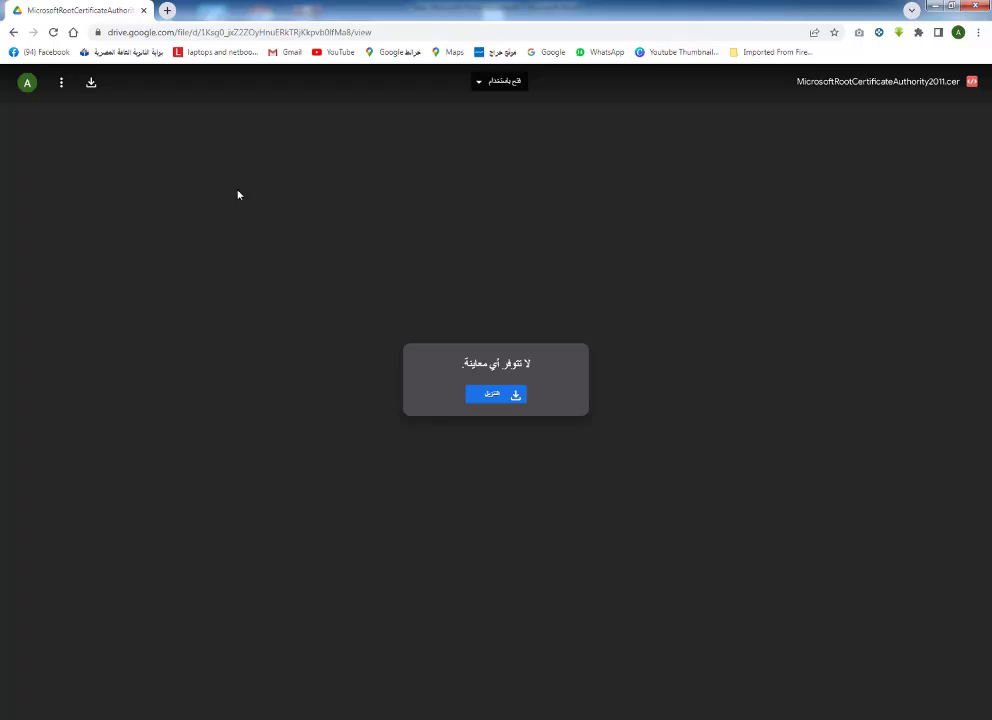
right_click(219, 36)
click(268, 115)
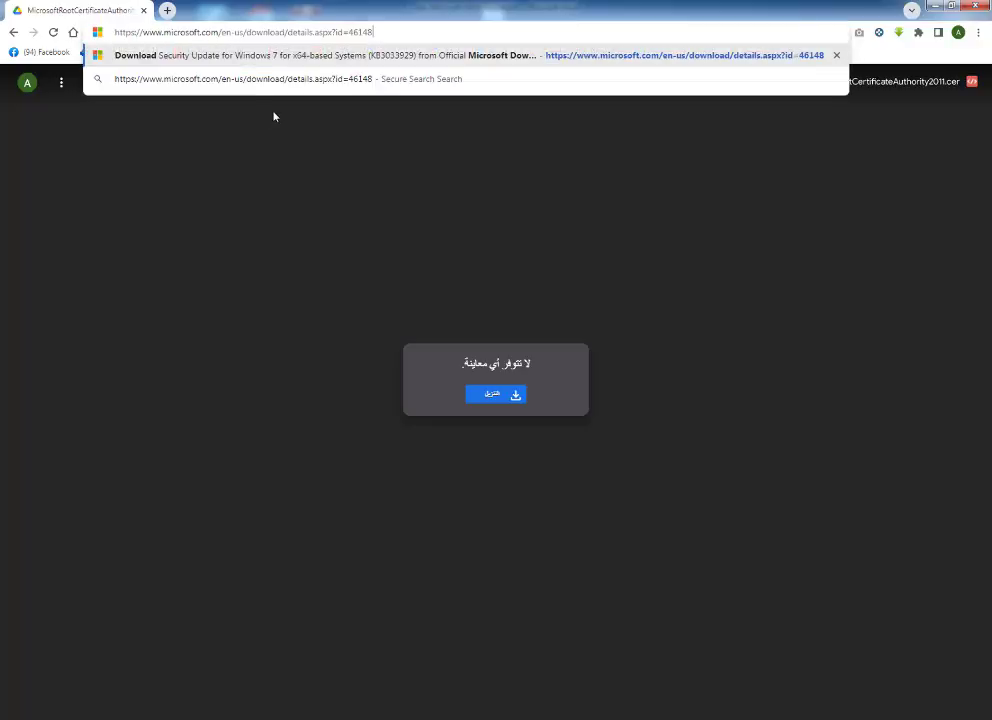
click(421, 53)
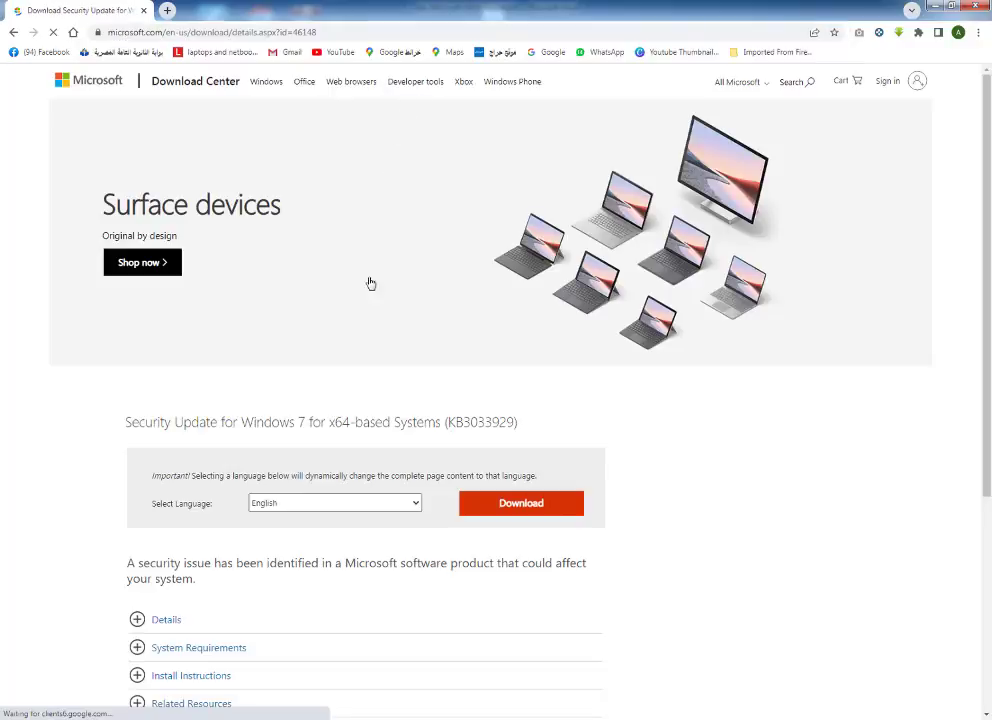
- Download the English KB3033929 security update for x64-based Windows 7 as Windows6.1-KB3033929-x64_2.msu to the Downloads folder
scroll(407, 335, down, 2)
scroll(407, 329, down, 1)
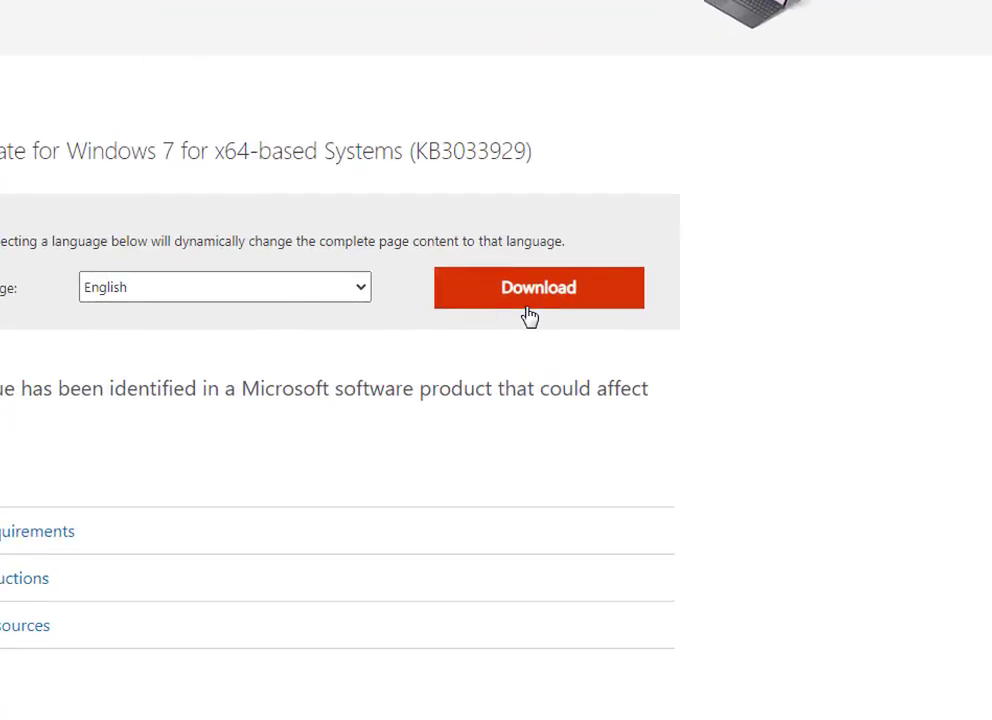
click(190, 297)
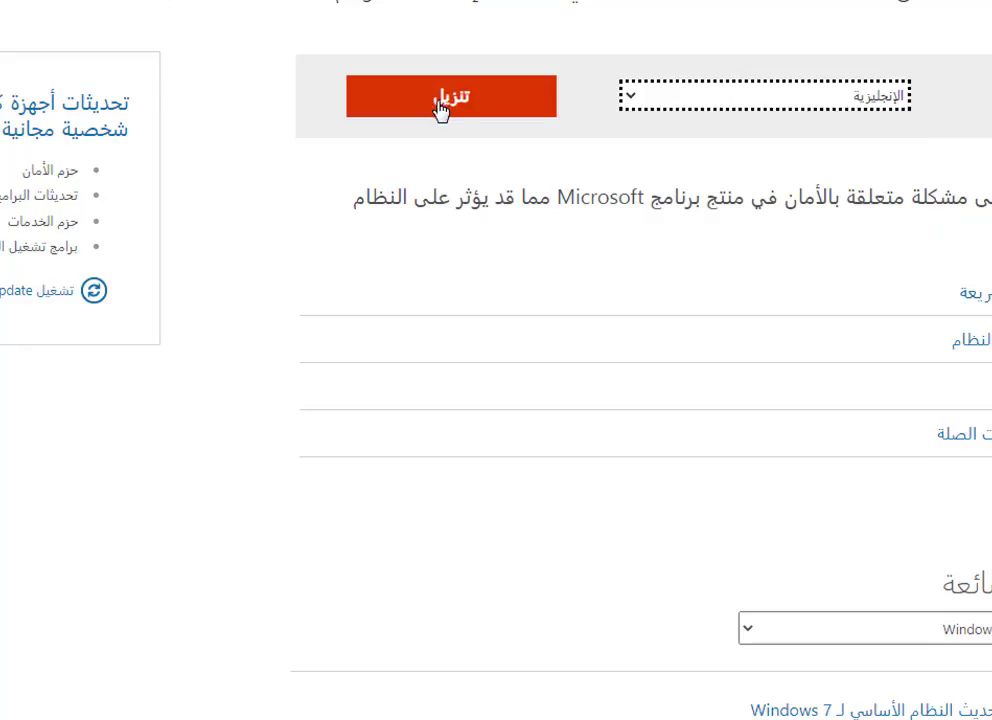
click(443, 103)
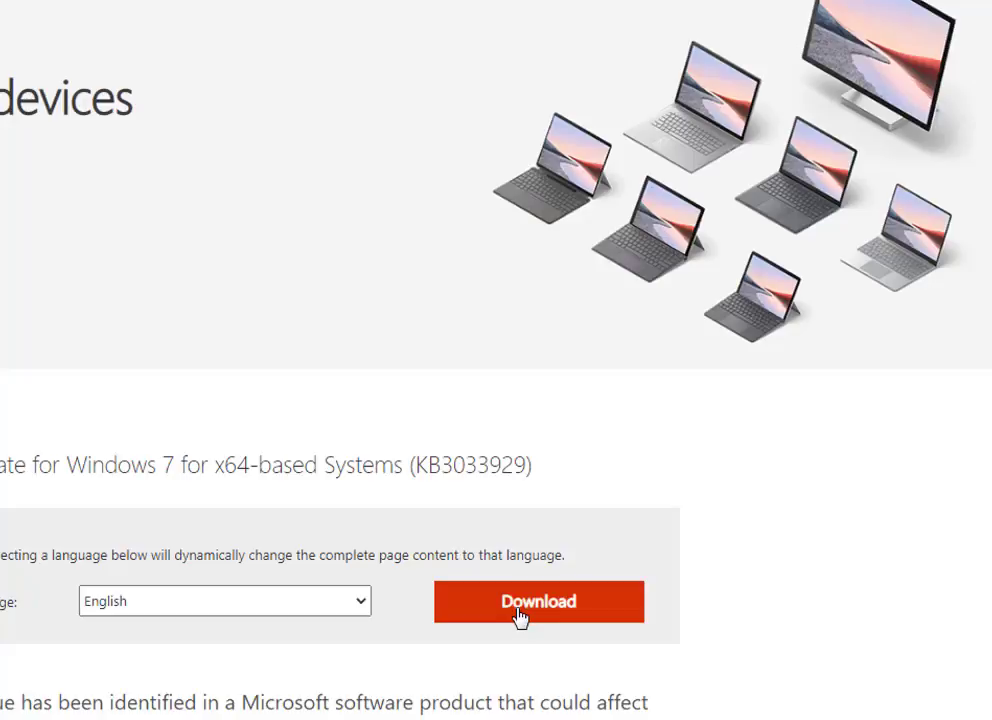
click(518, 608)
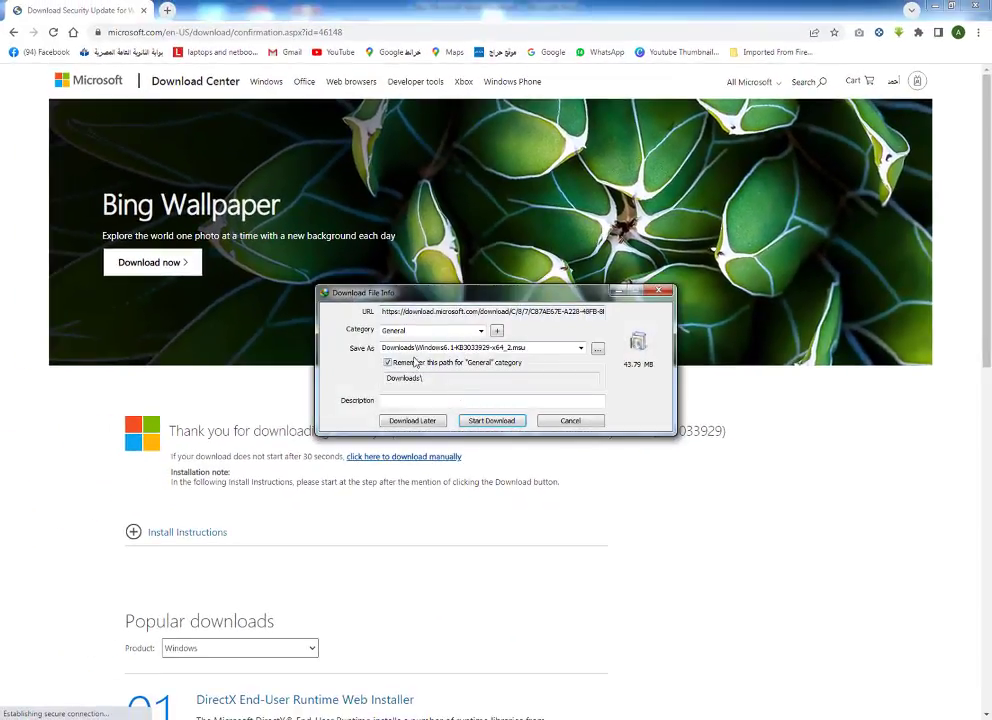
drag(494, 292, 524, 178)
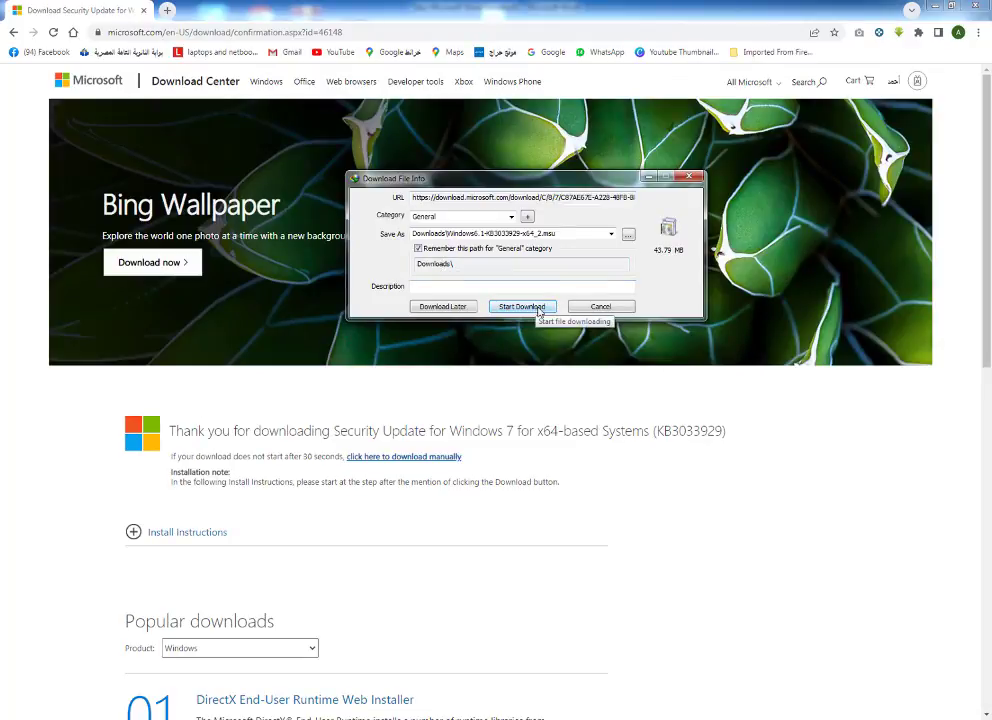
click(521, 307)
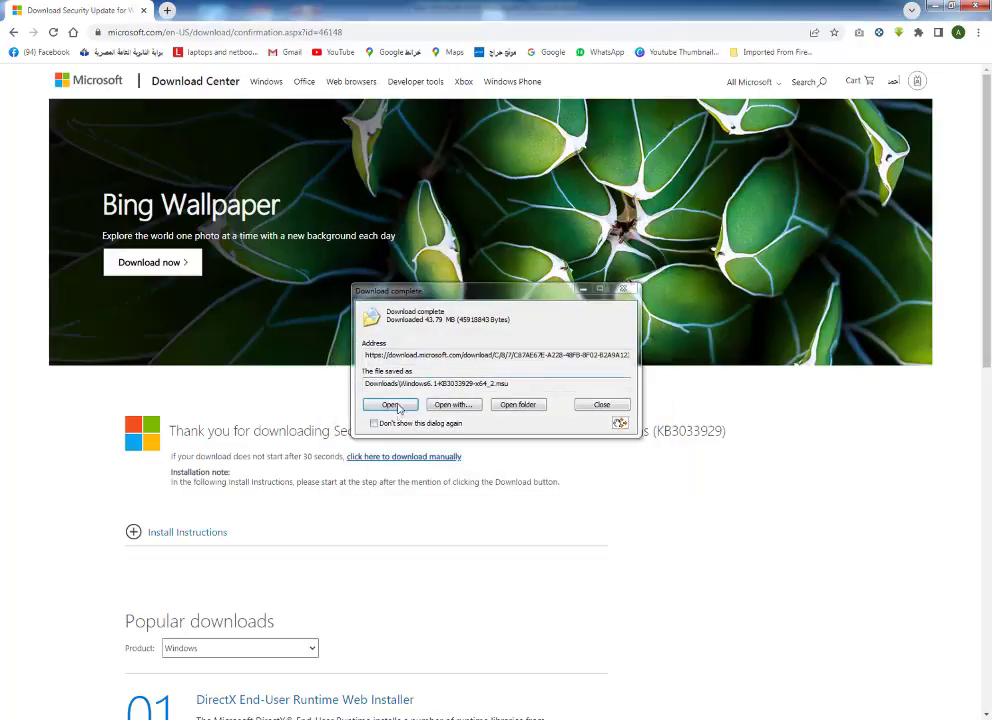
- Run the downloaded KB3033929 update, minimise Chrome while the installer searches, and close the installer's message
click(392, 405)
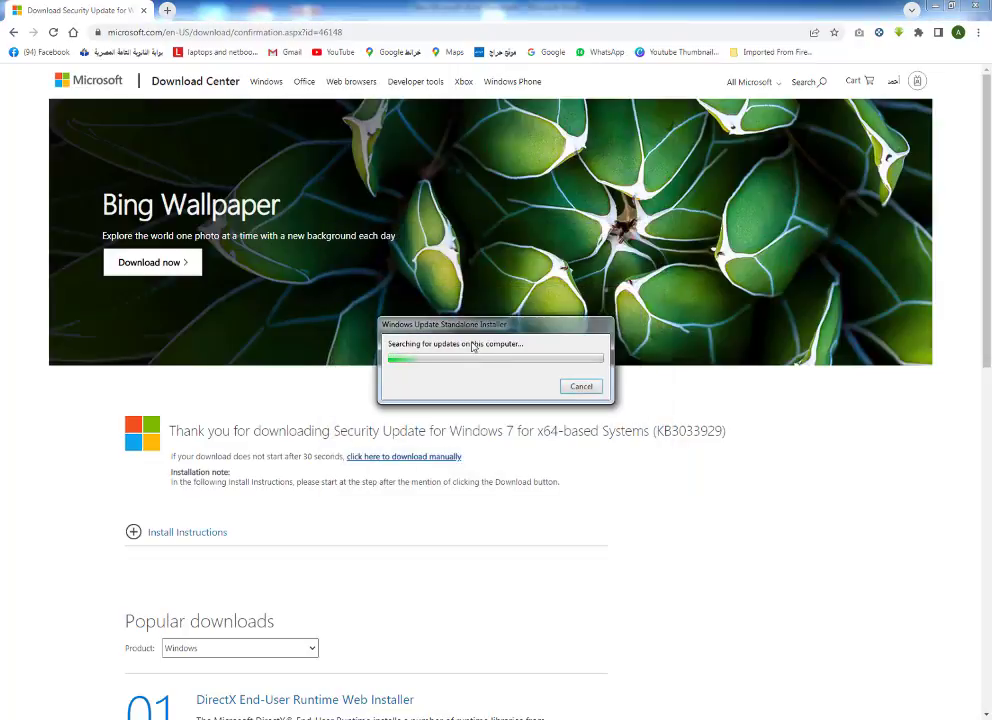
drag(483, 326, 525, 178)
click(933, 5)
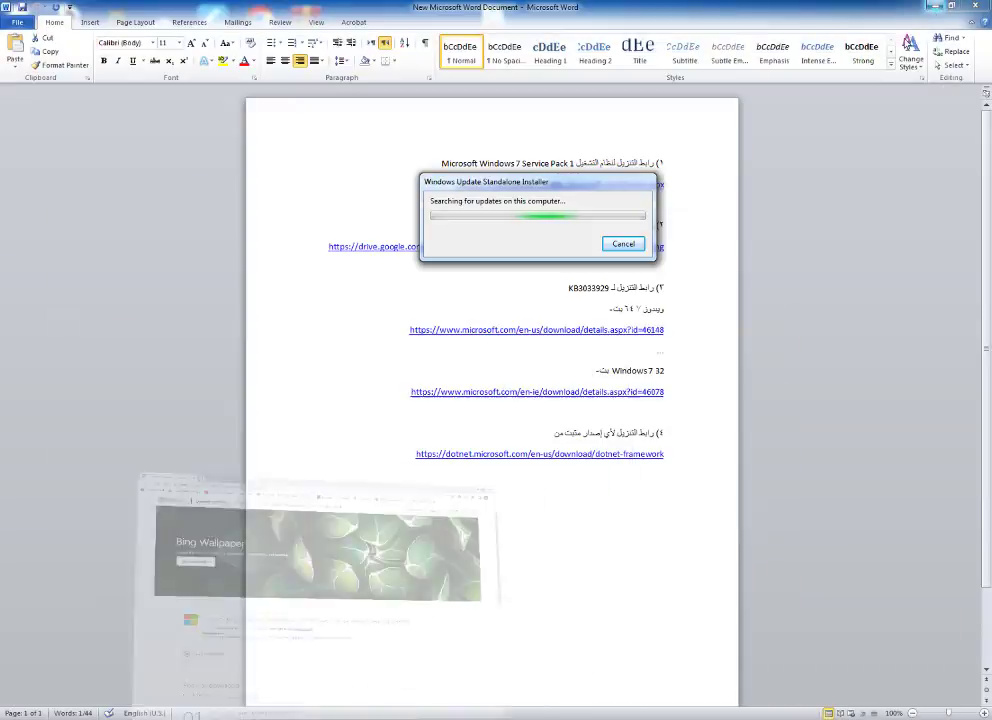
drag(611, 185, 534, 175)
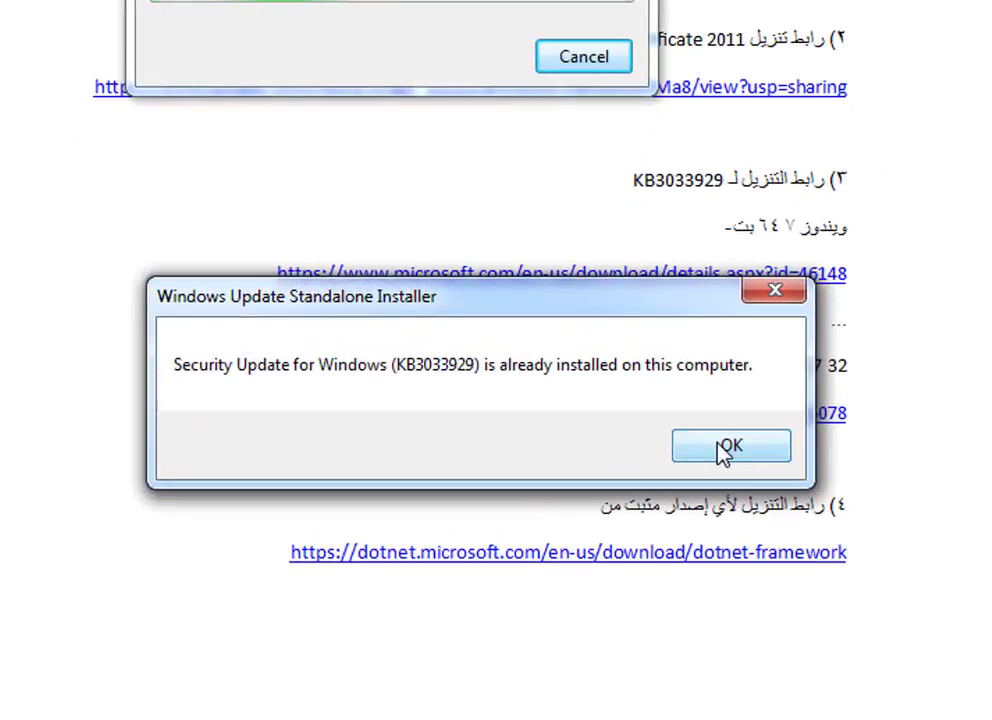
click(726, 447)
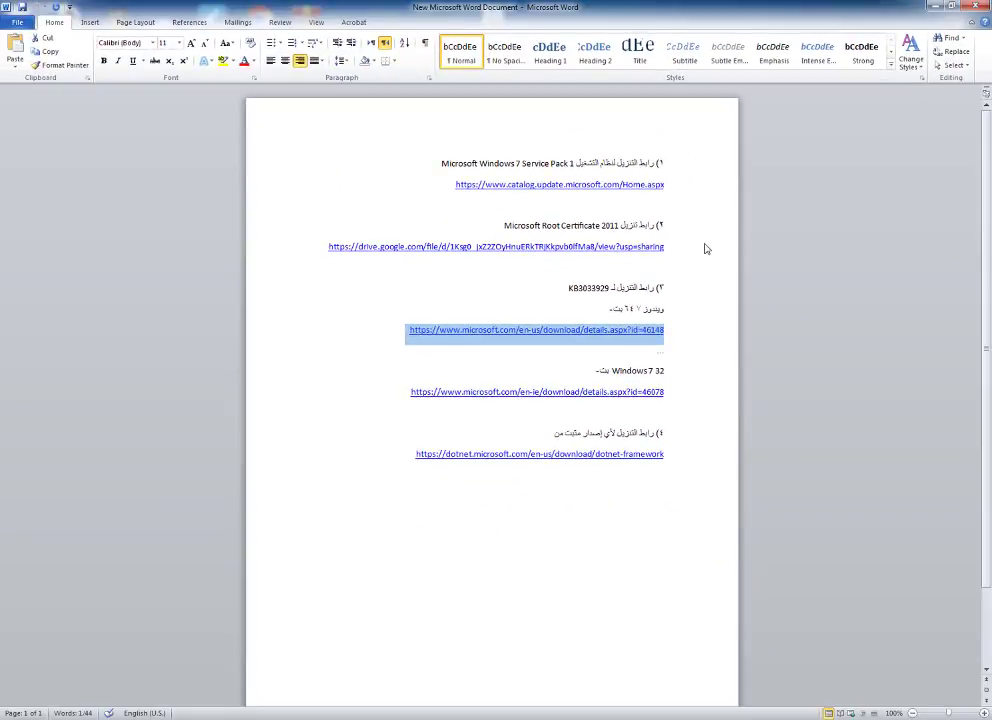
click(707, 308)
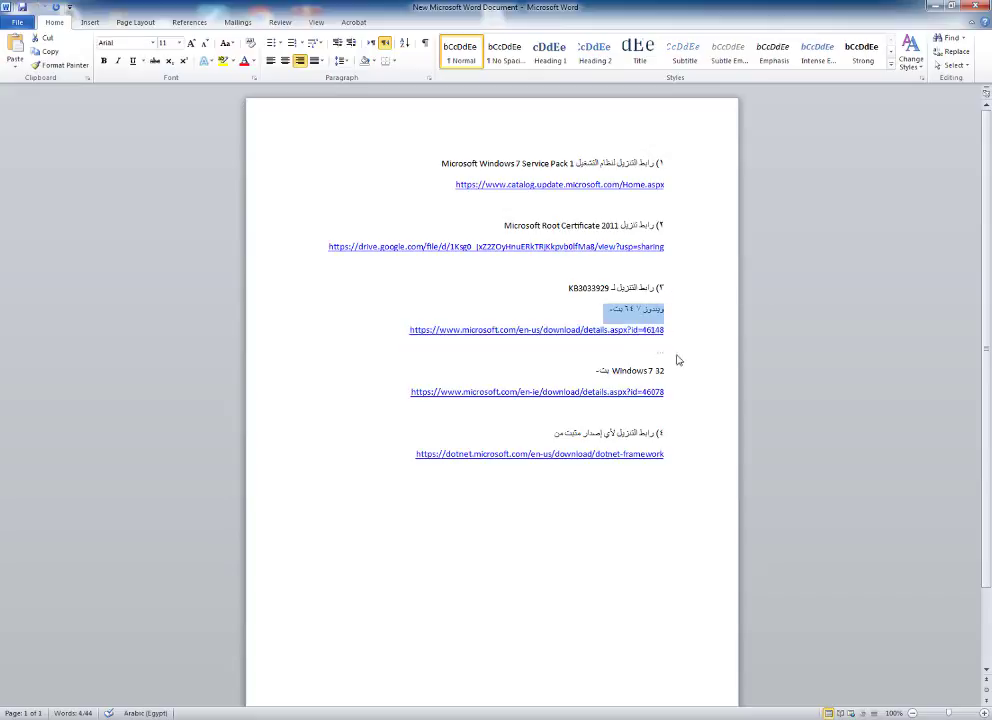
click(677, 354)
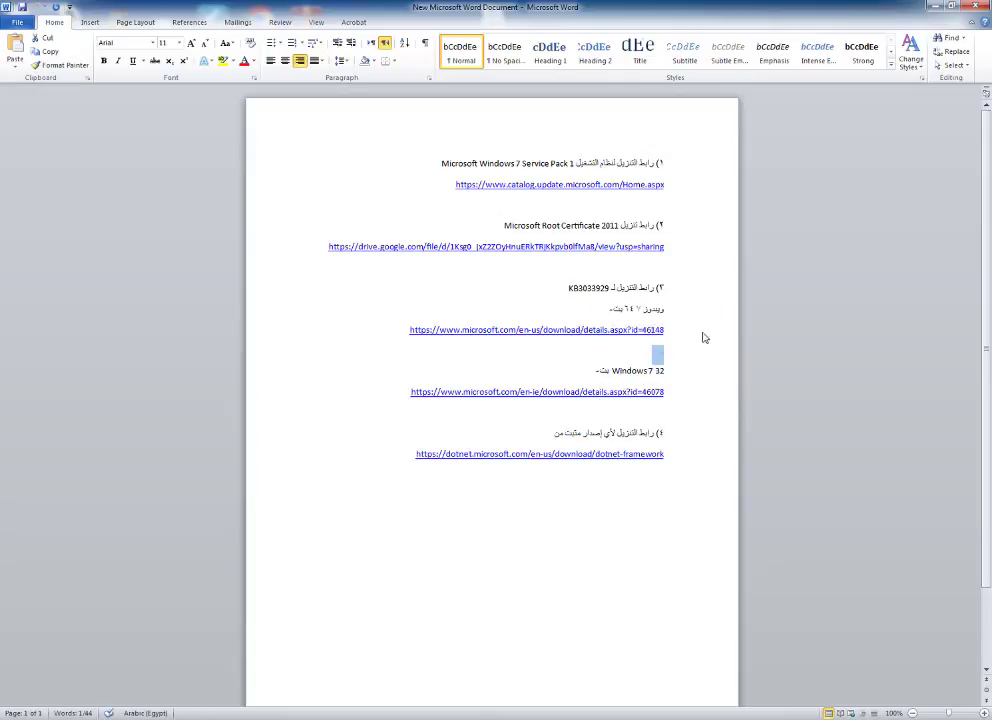
click(701, 288)
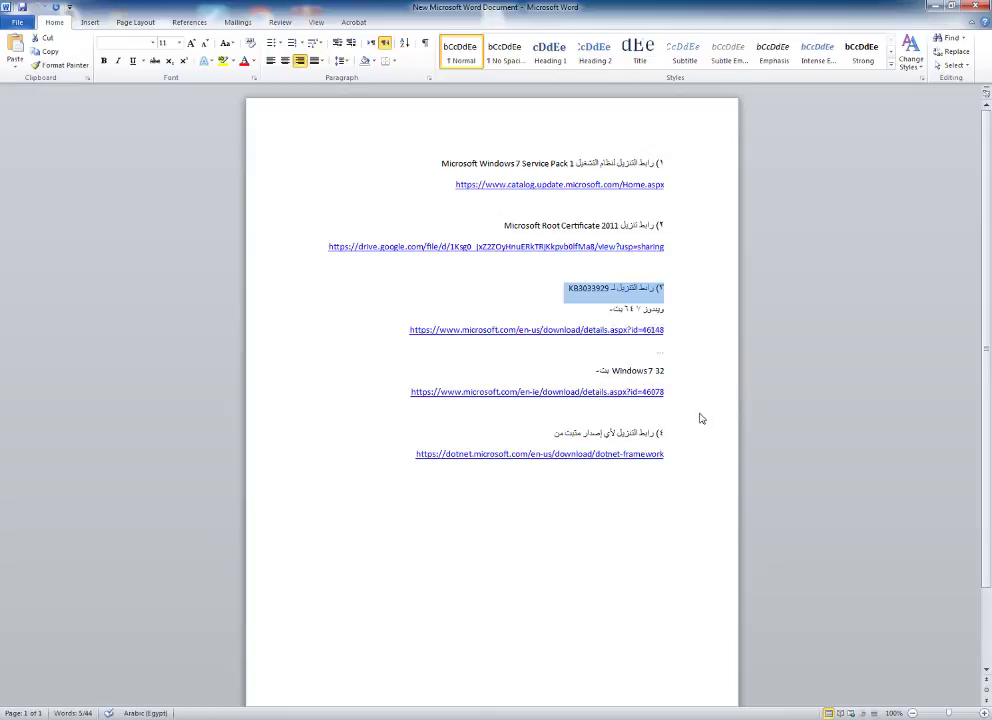
- Copy the .NET Framework download link from the Word document and open it in Chrome
drag(590, 455, 649, 455)
right_click(616, 455)
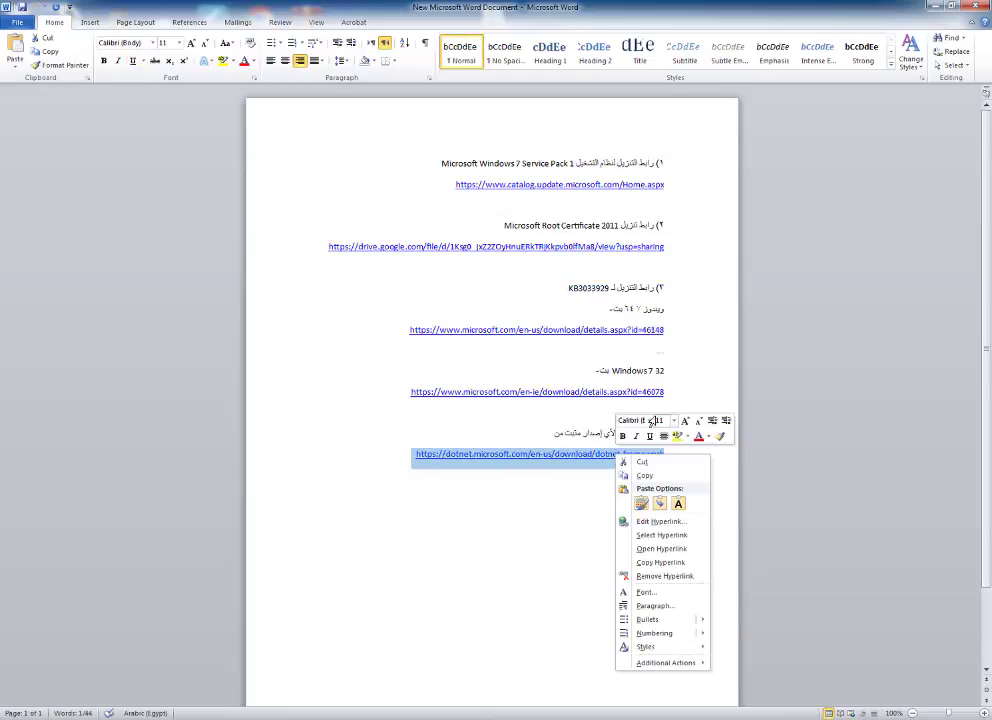
click(644, 475)
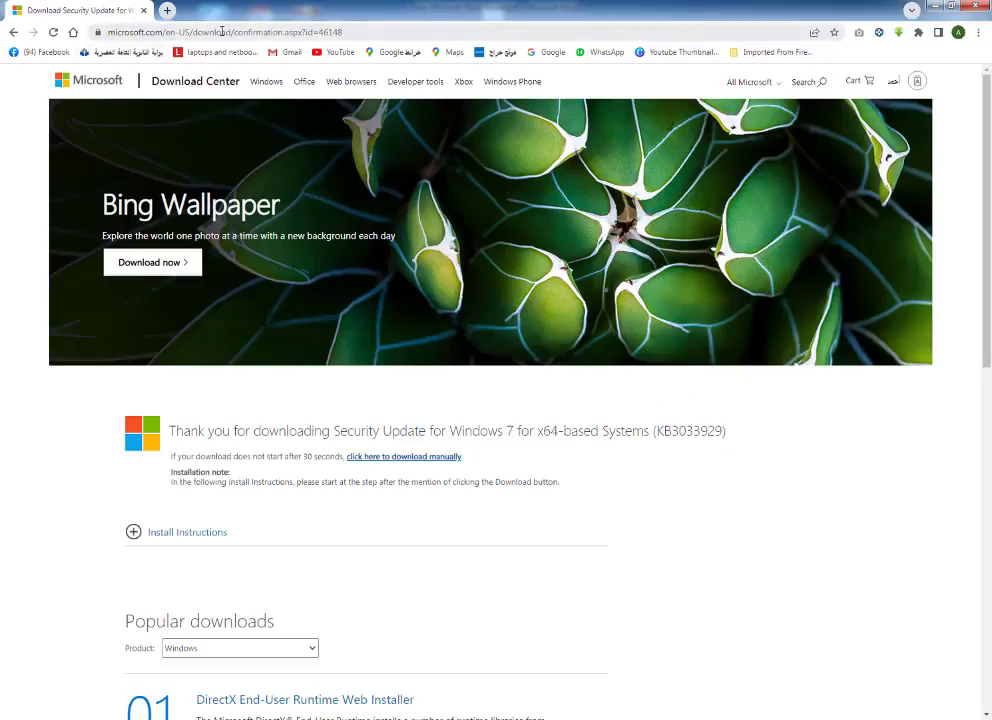
click(222, 33)
right_click(222, 33)
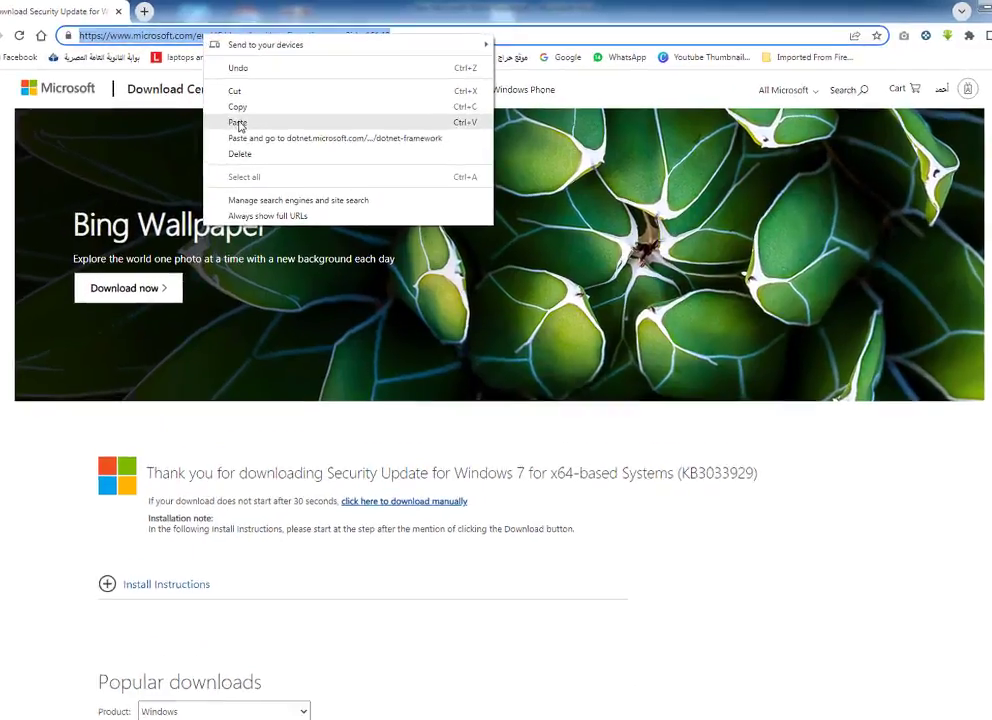
click(240, 108)
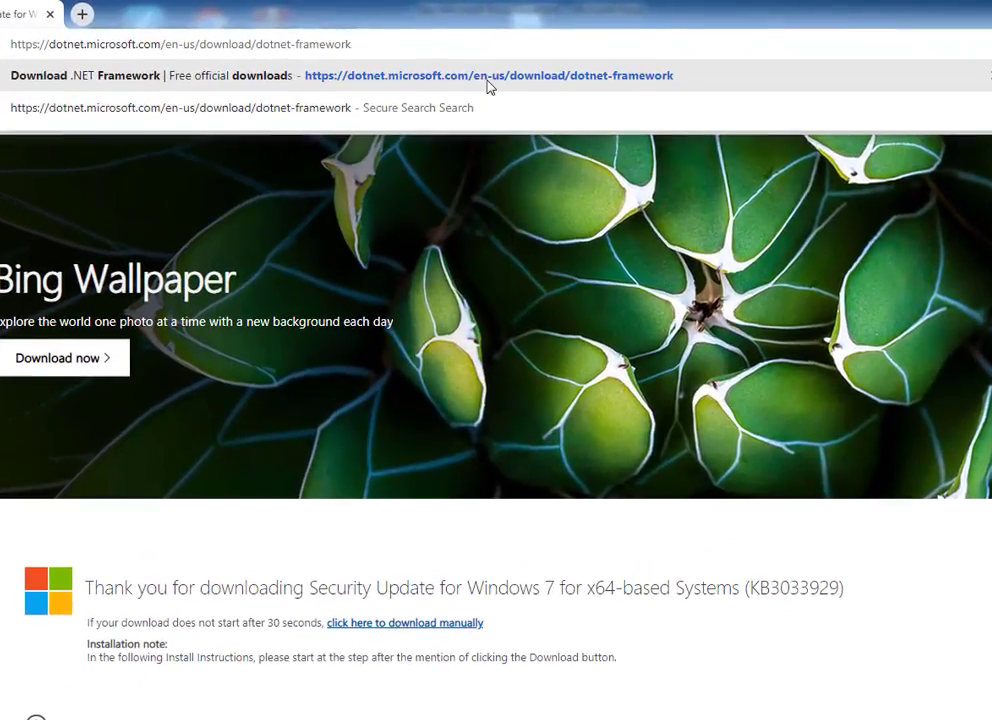
click(487, 82)
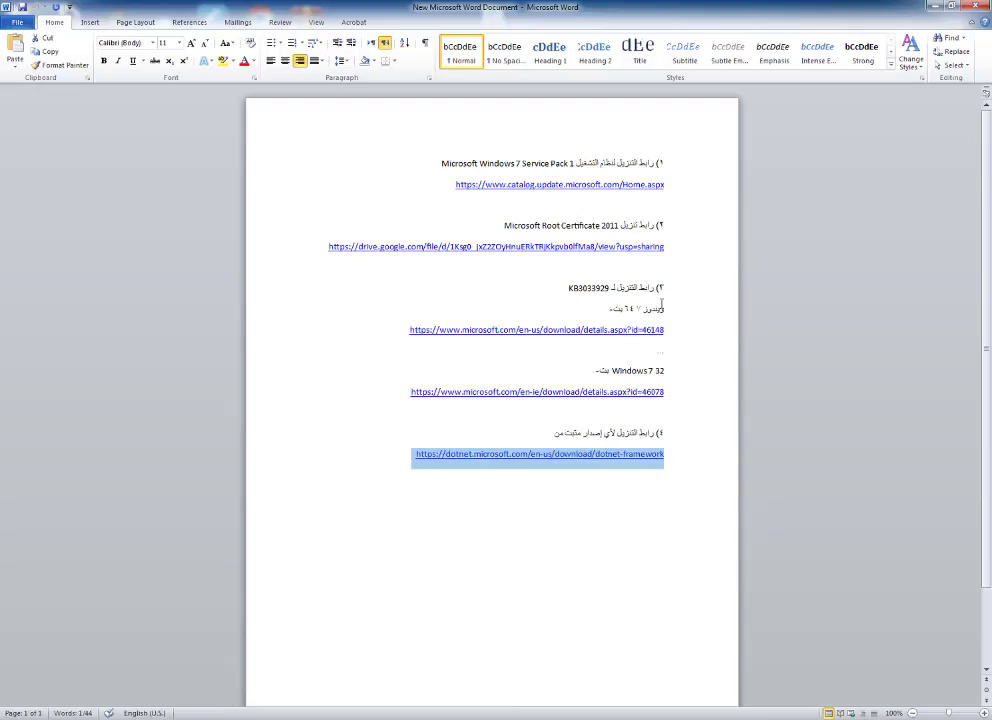
- Minimise Word, search Google for "reset windows update tool" and open the downloads page on wureset.com
click(930, 8)
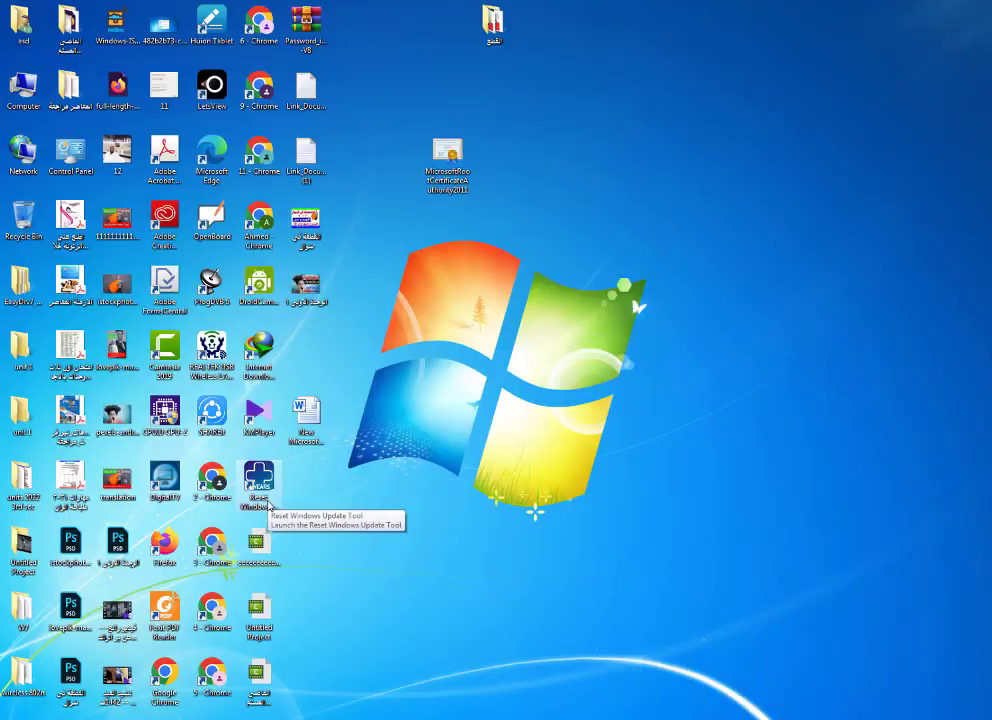
click(267, 506)
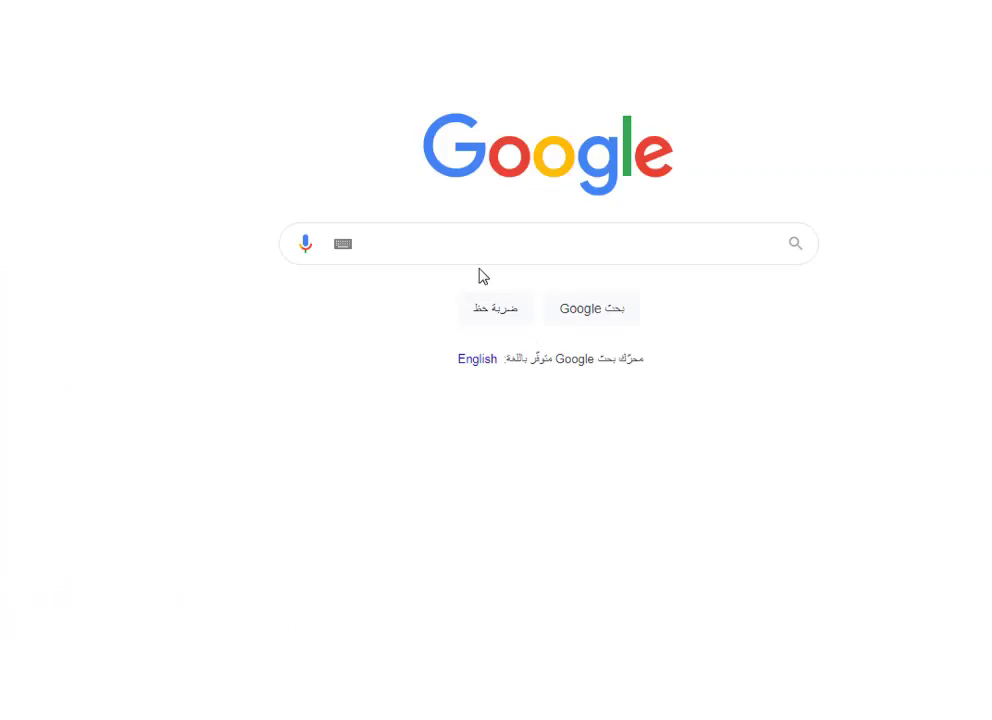
click(488, 236)
text(res)
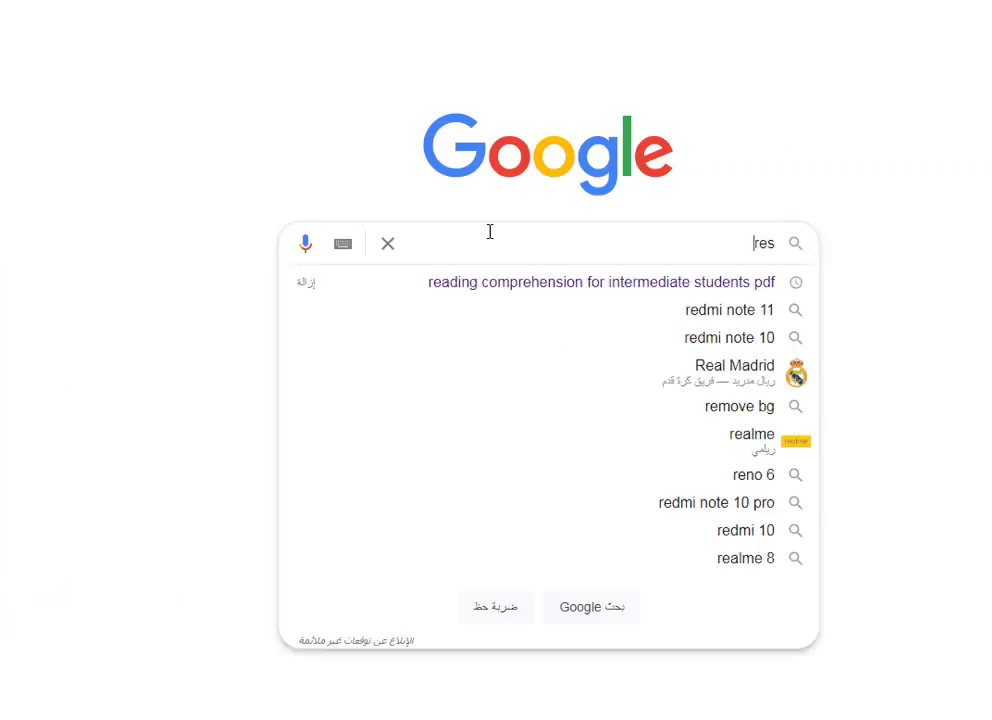
text(et windows update)
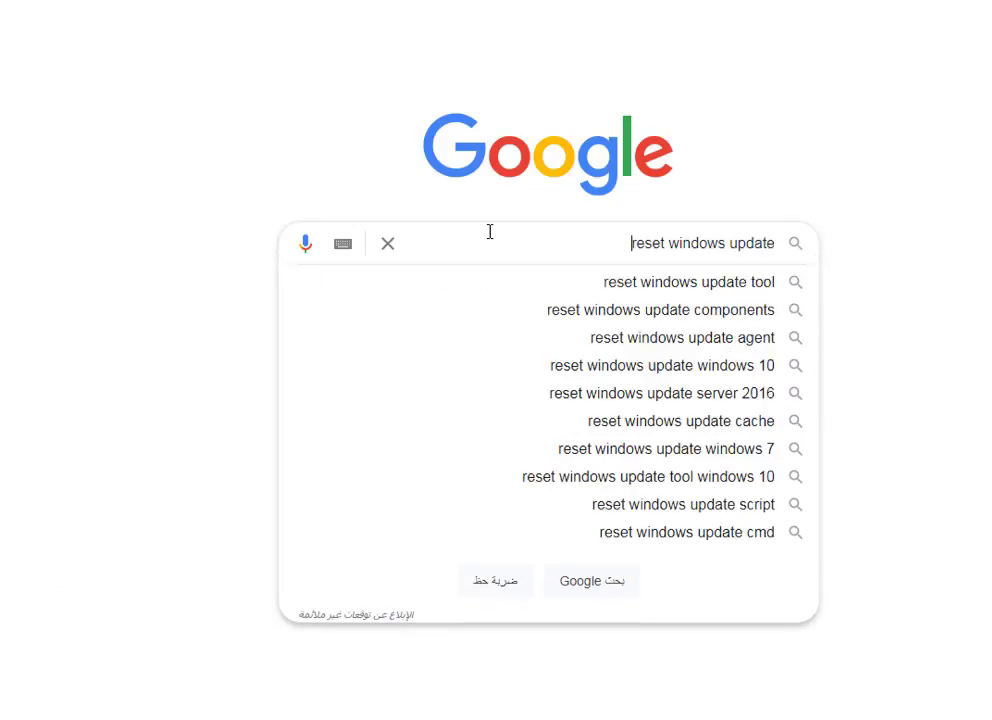
click(697, 295)
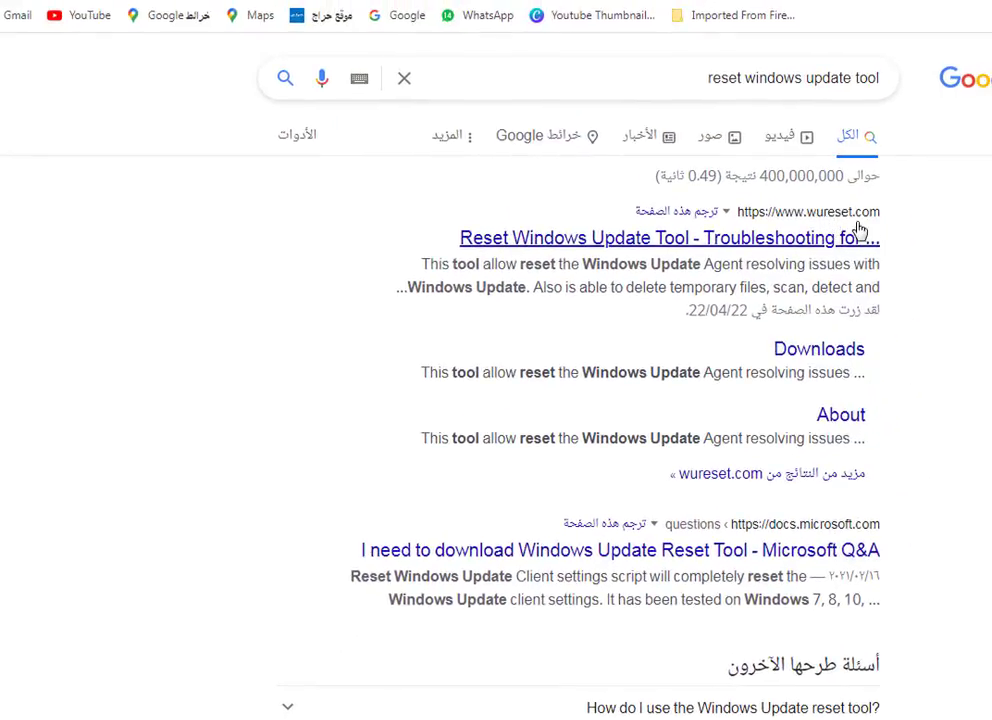
click(806, 240)
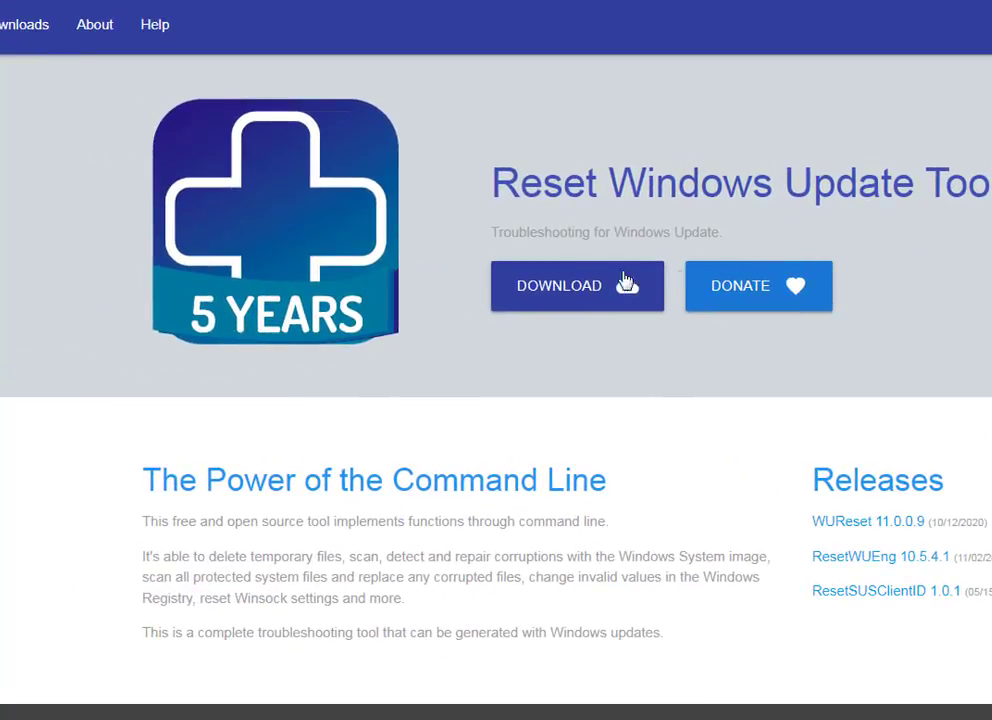
click(521, 289)
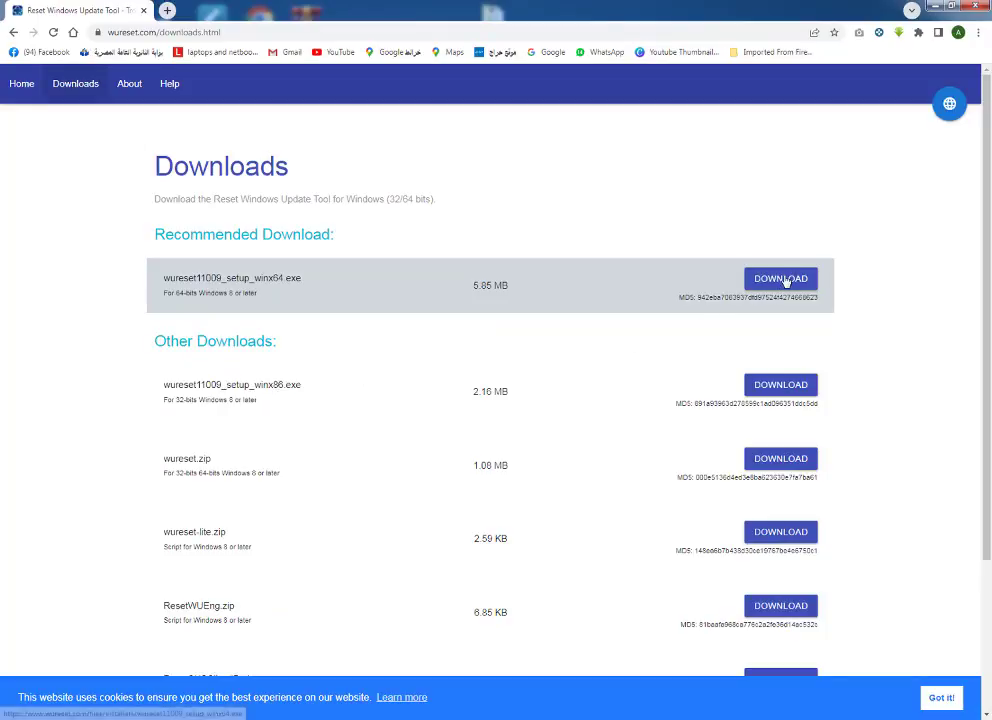
- Minimise Chrome, move the Reset Windows Update Tool shortcut to a clear spot on the desktop and run it as administrator
click(934, 8)
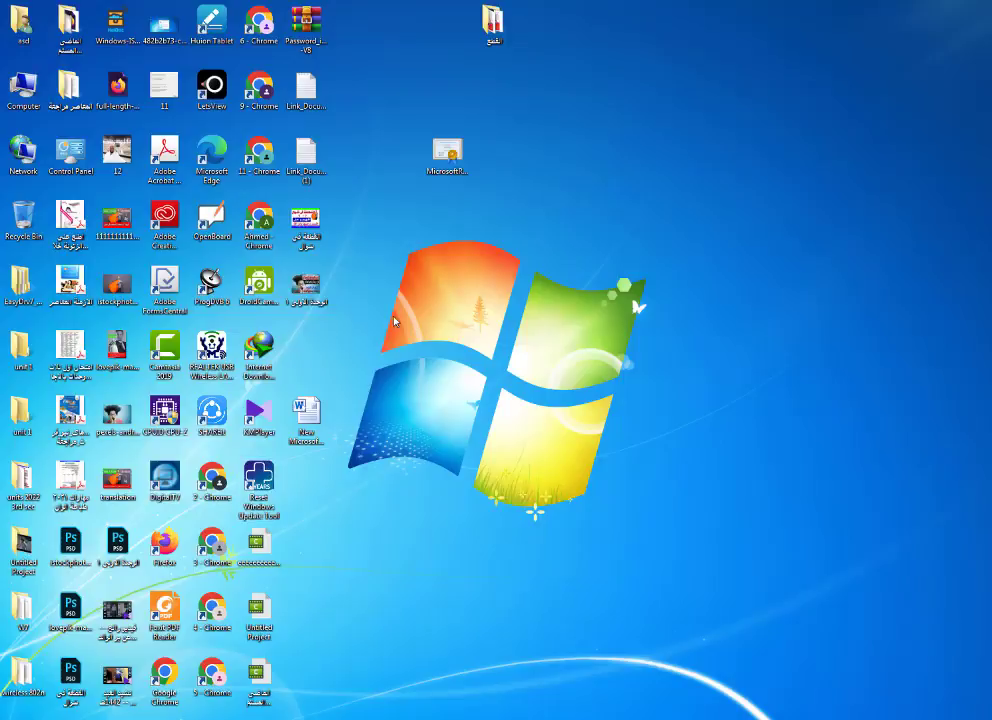
drag(262, 490, 405, 280)
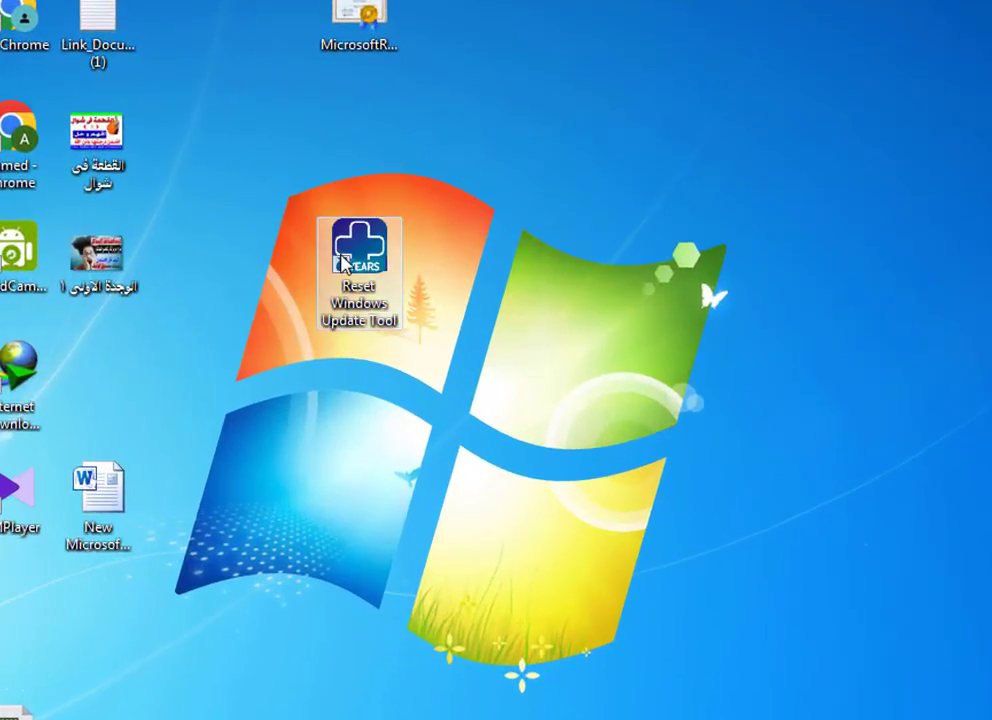
right_click(357, 253)
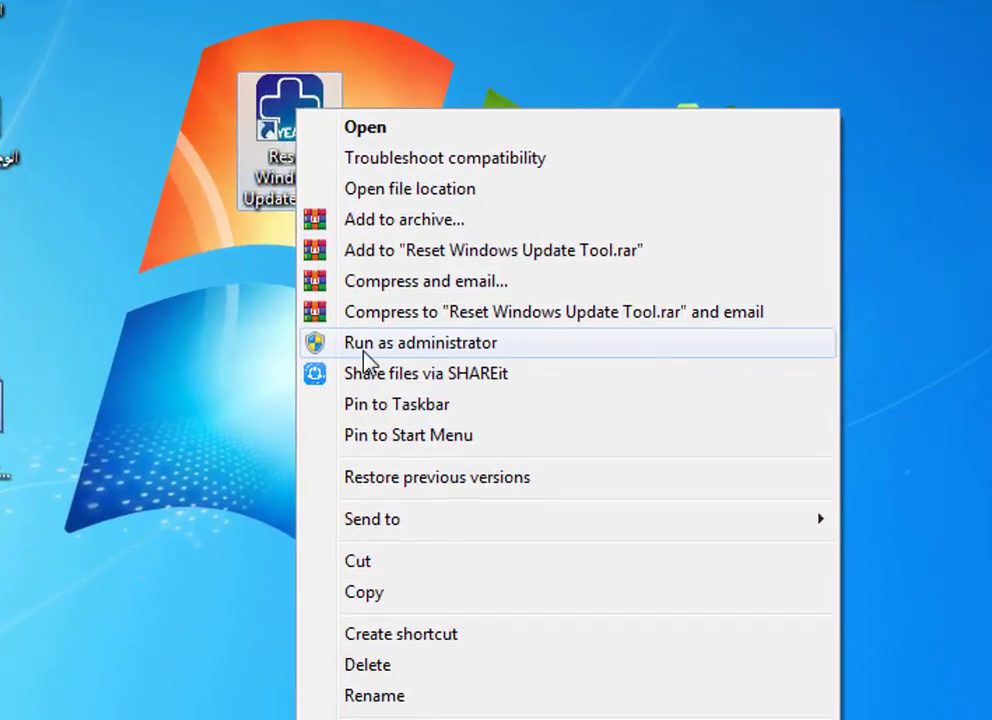
click(326, 344)
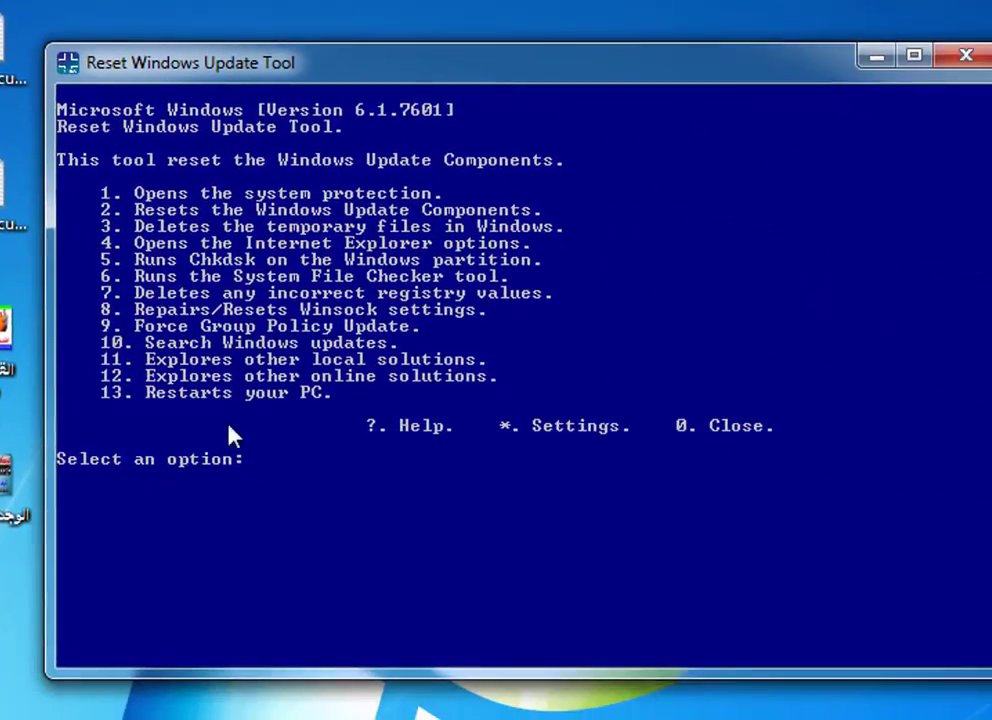
- Reset the Windows Update Components by choosing option 2 in the Reset Windows Update Tool
text(2)
key(Return)
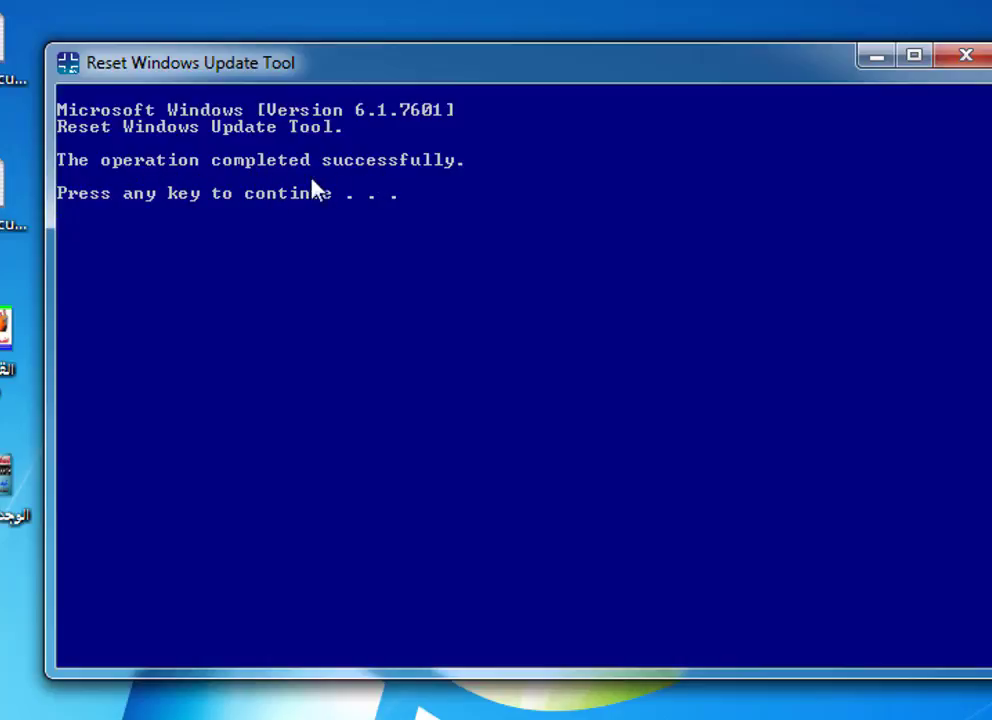
- Exit the Reset Windows Update Tool with option 0, and find and launch mmc through the Windows program search
key(Return)
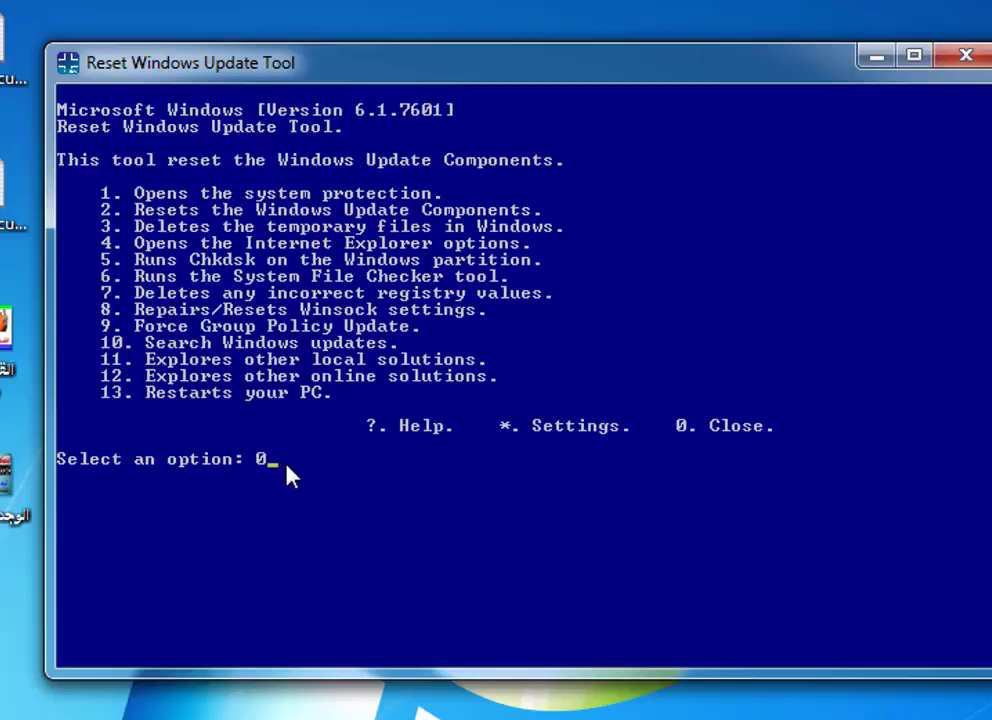
key(Return)
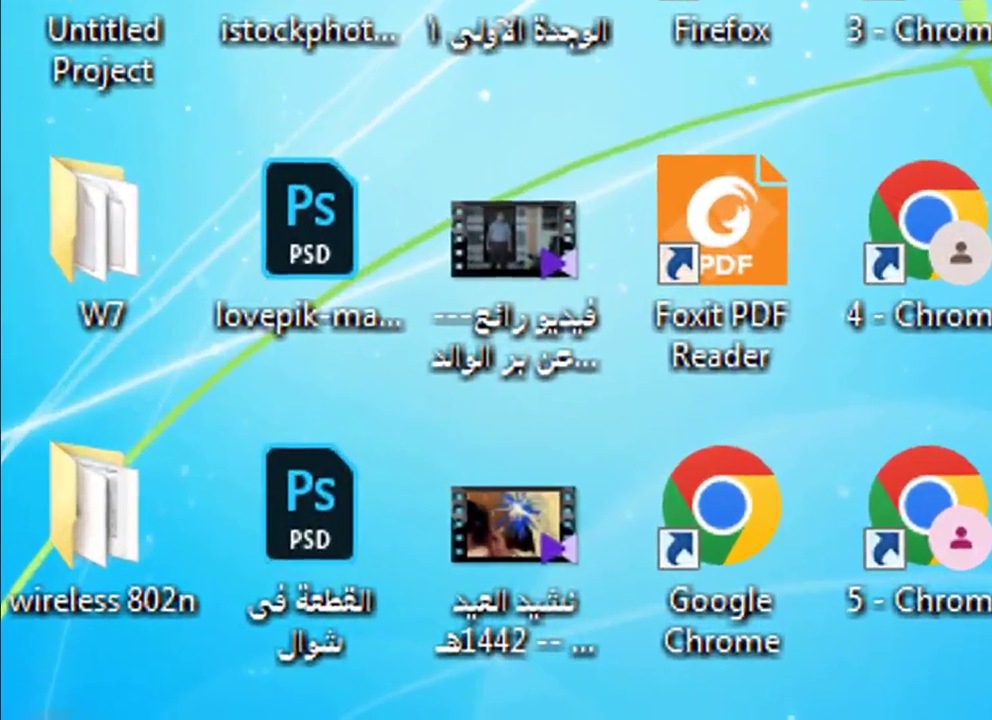
key(super)
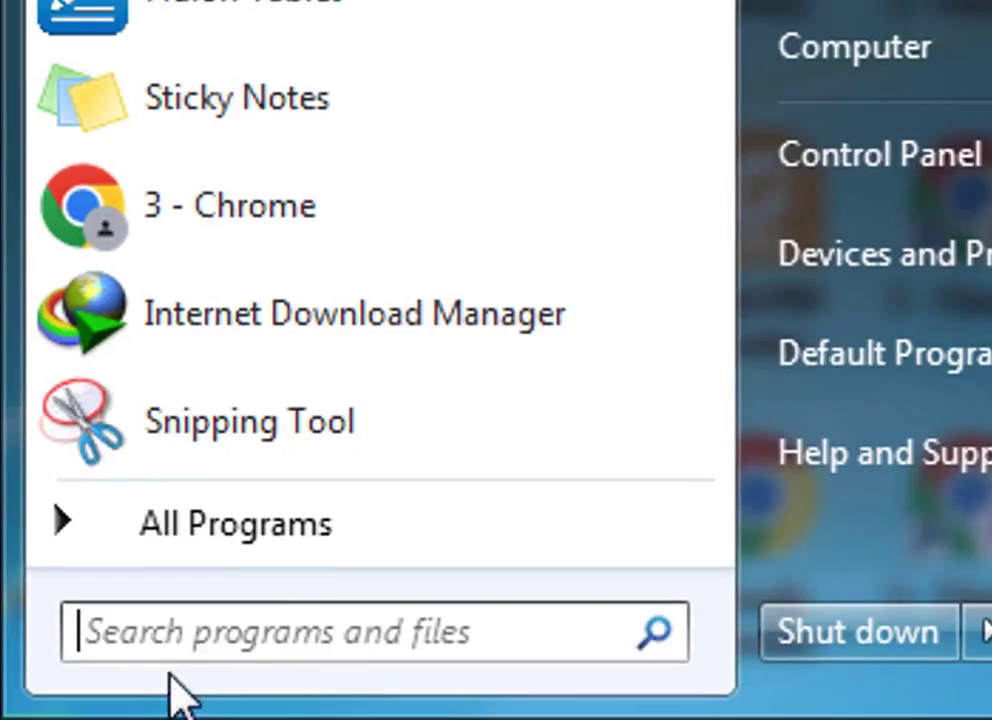
click(175, 640)
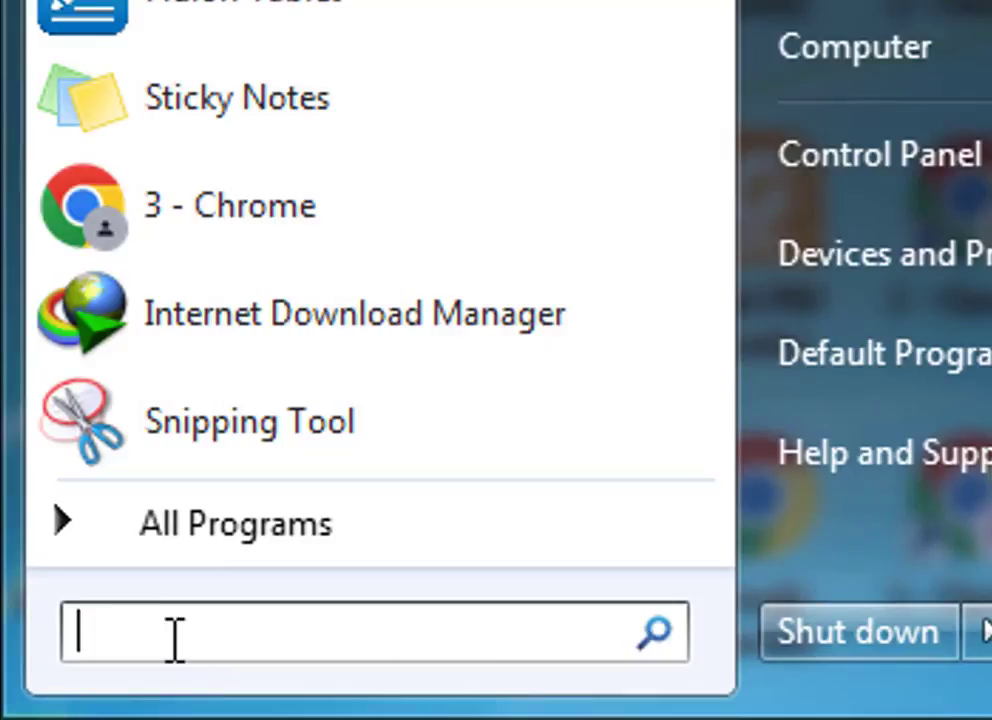
text(mmc)
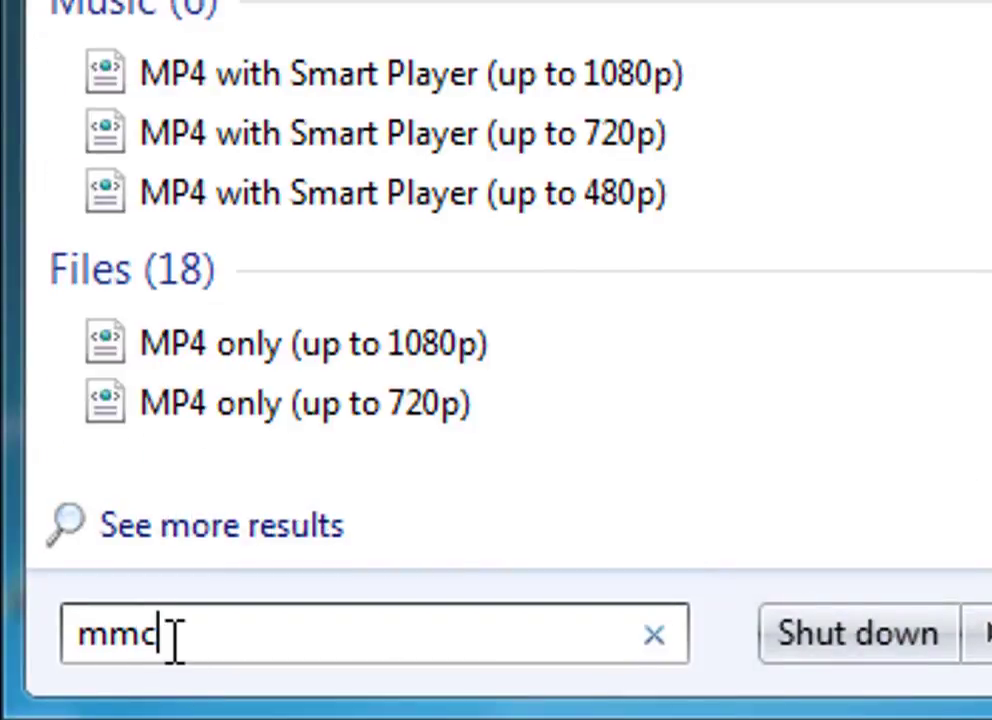
key(Return)
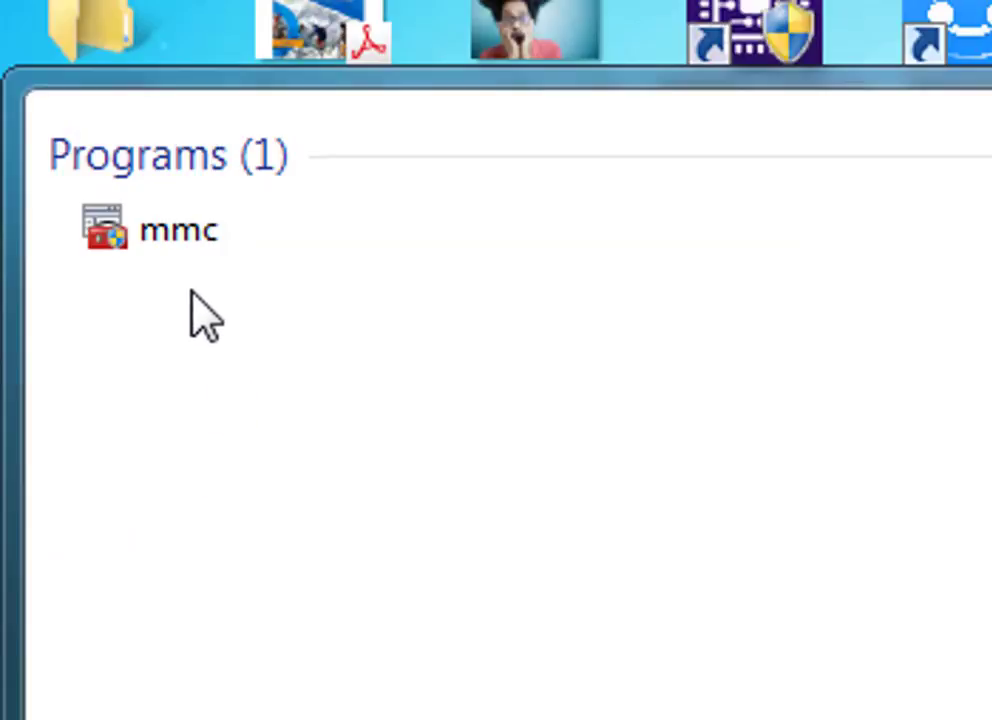
click(197, 280)
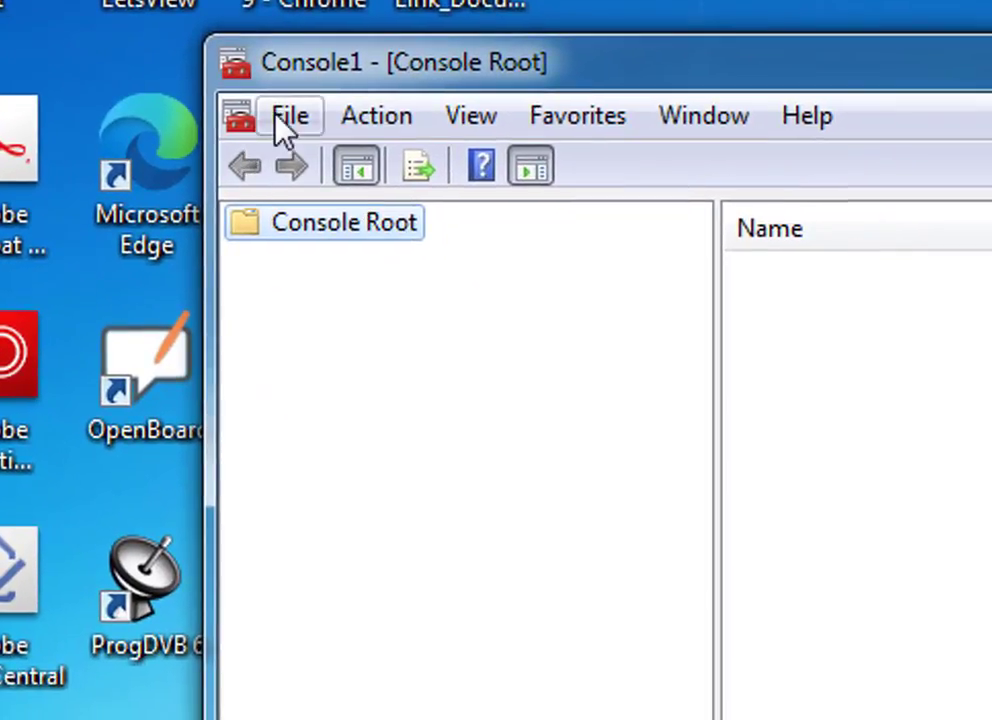
- Add the Certificates snap-in to the console for the computer account, managing the local computer
click(286, 124)
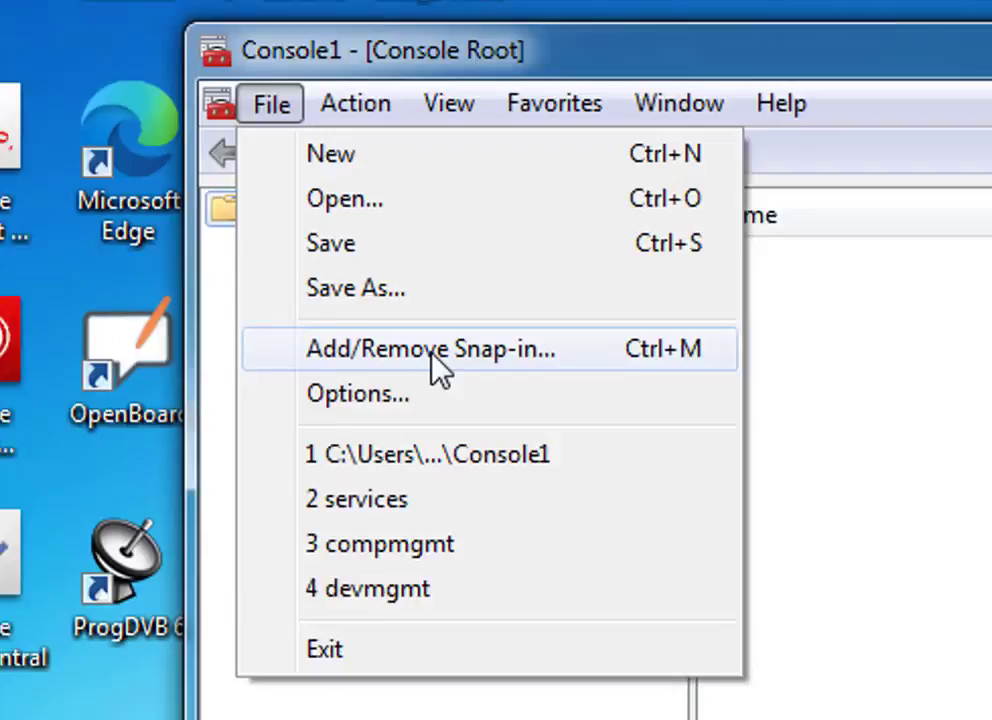
click(455, 367)
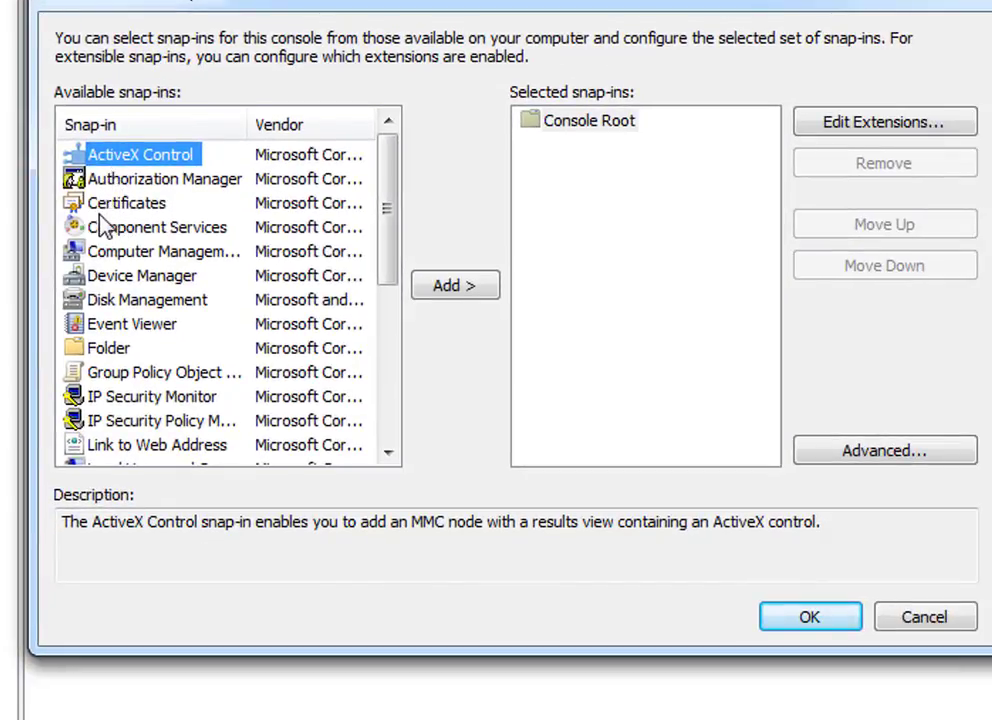
click(75, 205)
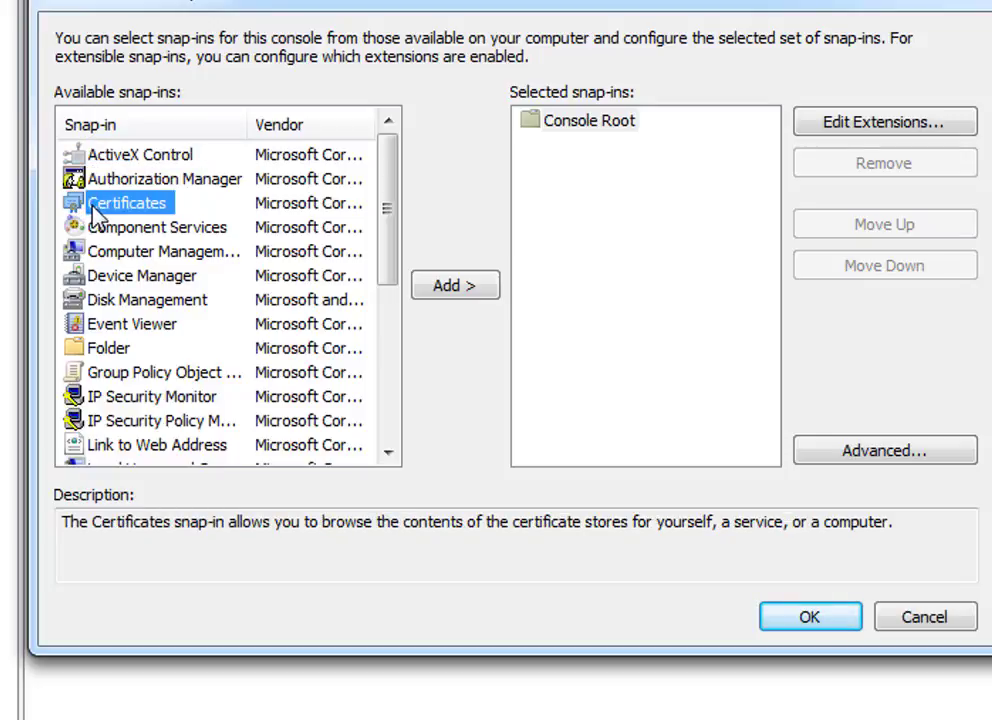
click(447, 290)
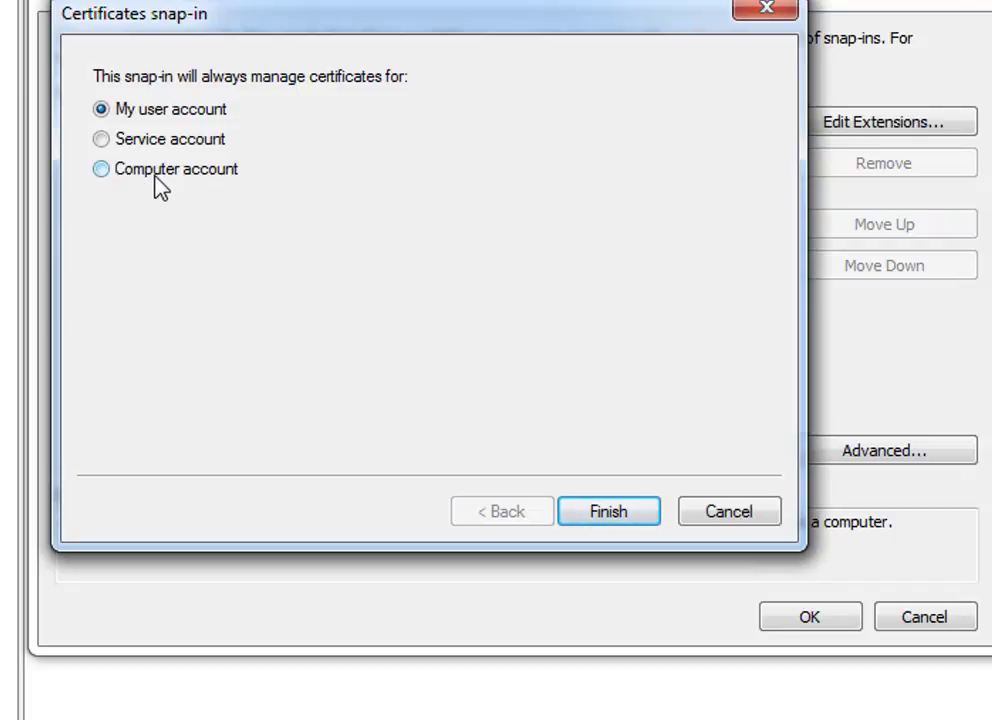
click(133, 174)
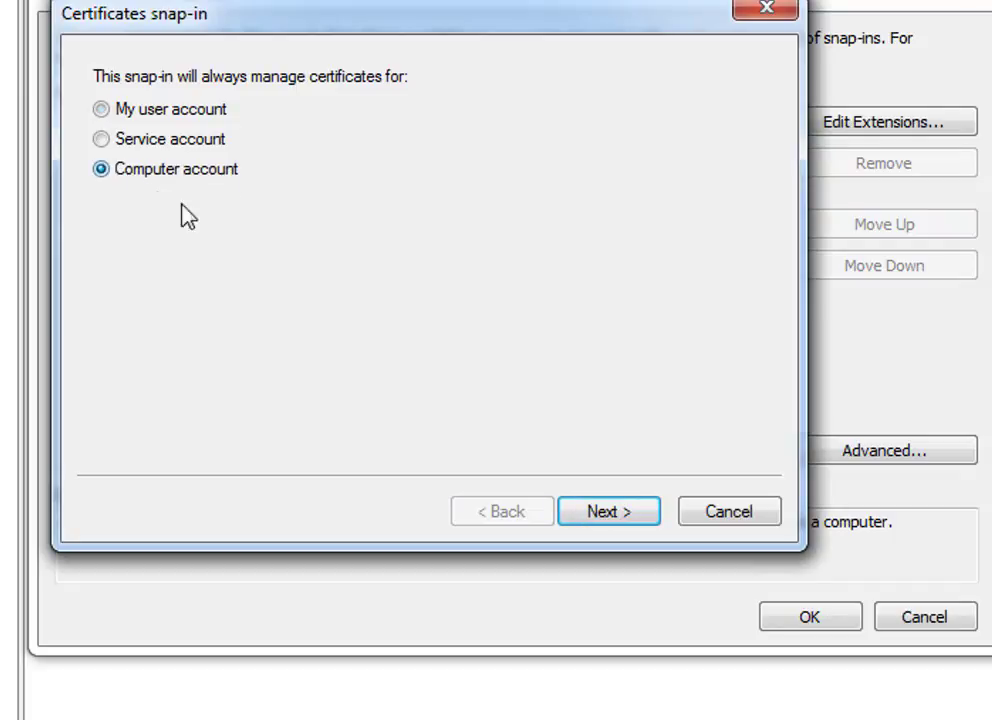
click(594, 513)
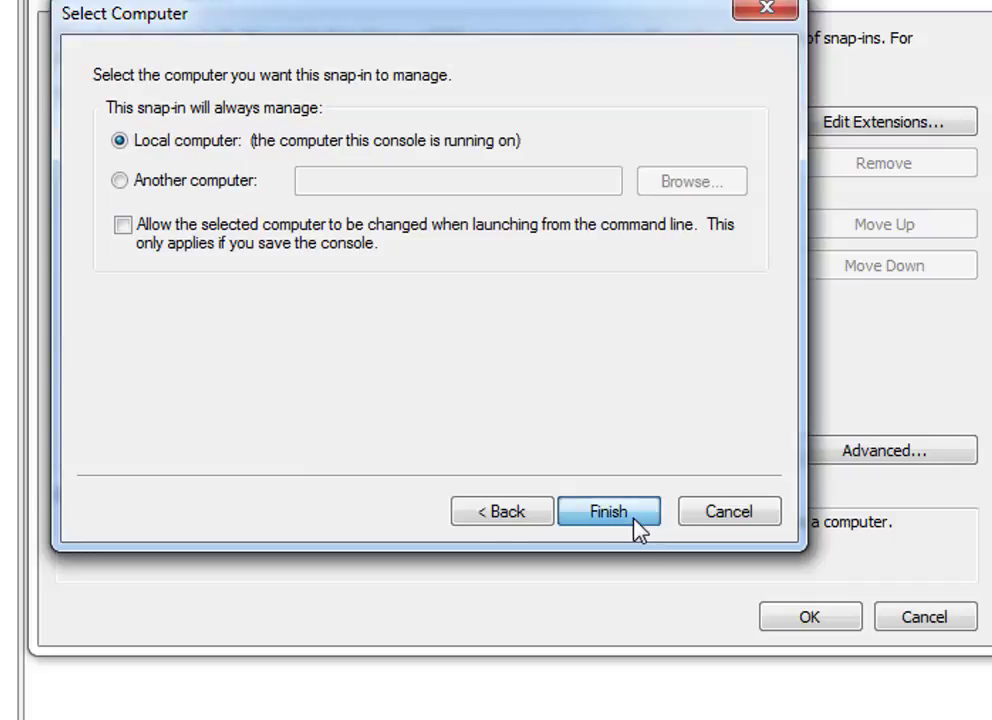
click(578, 520)
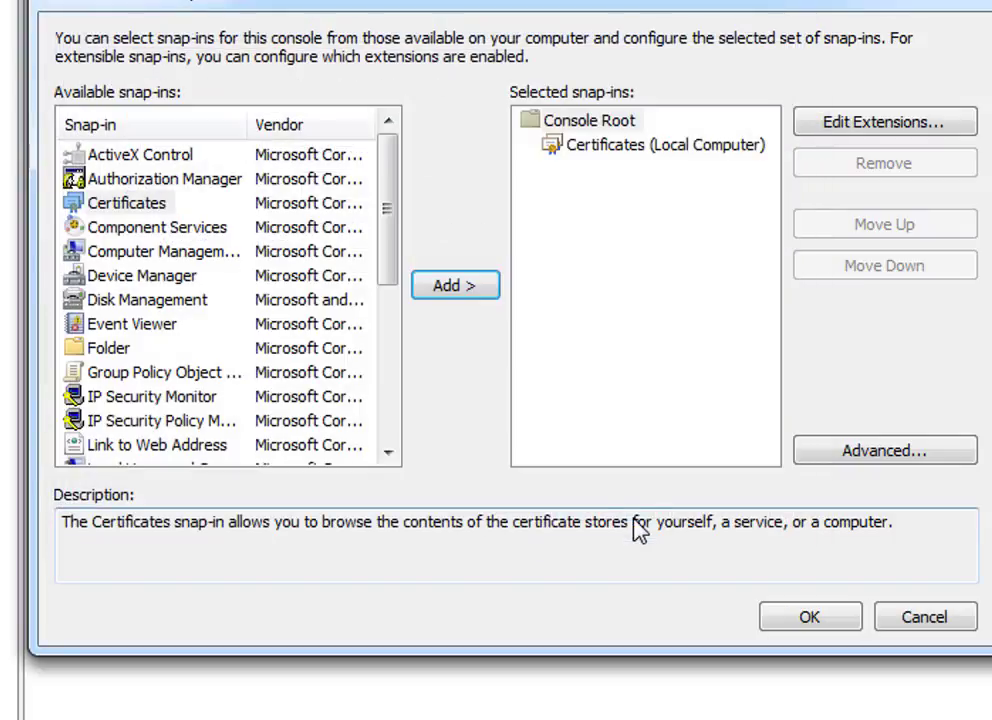
click(592, 148)
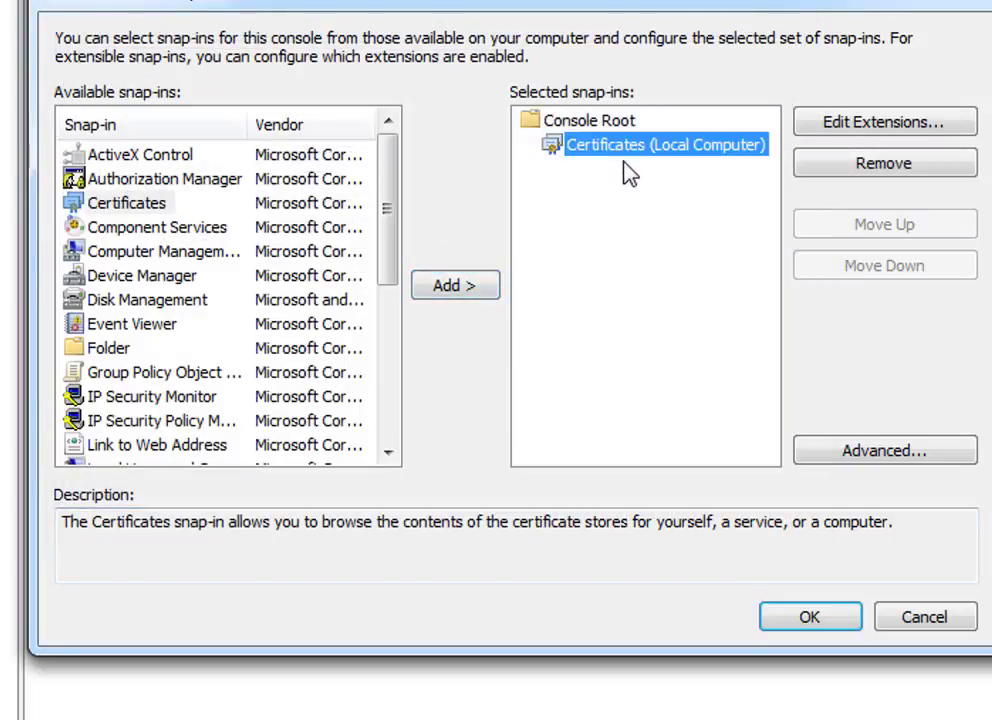
click(809, 617)
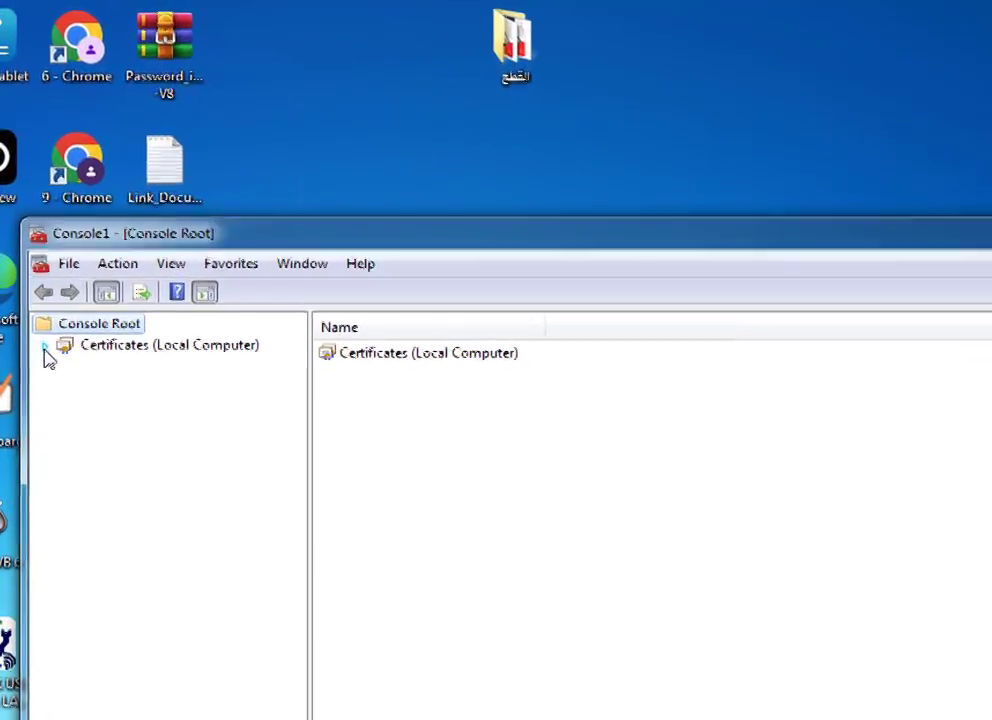
- Expand Certificates (Local Computer) and show the Certificates folder under Trusted Root Certification Authorities
click(45, 347)
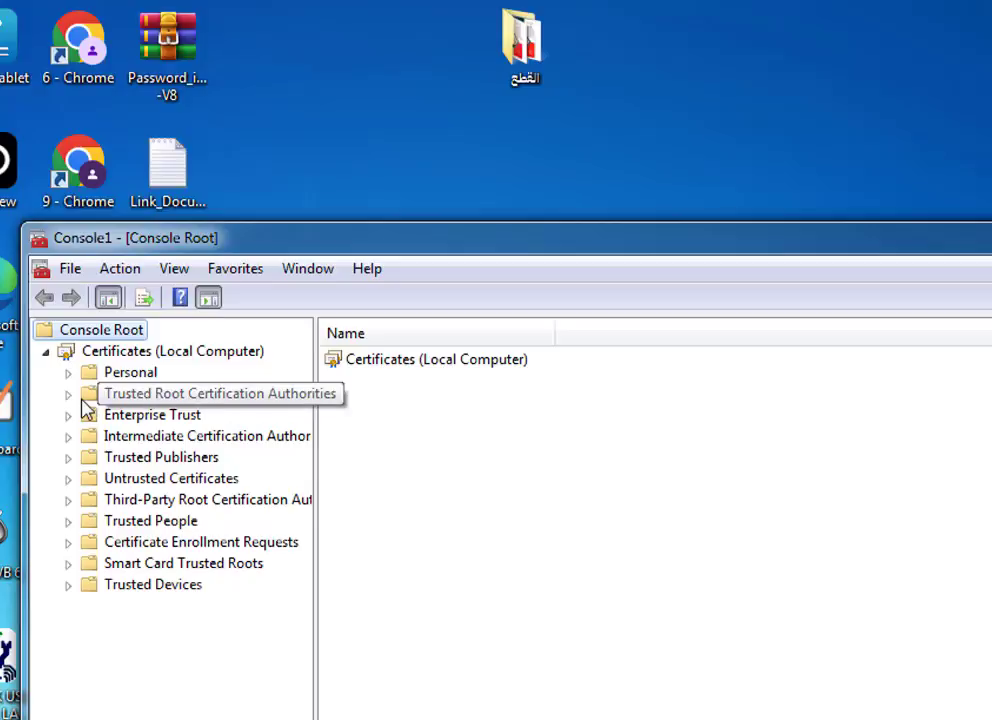
click(68, 395)
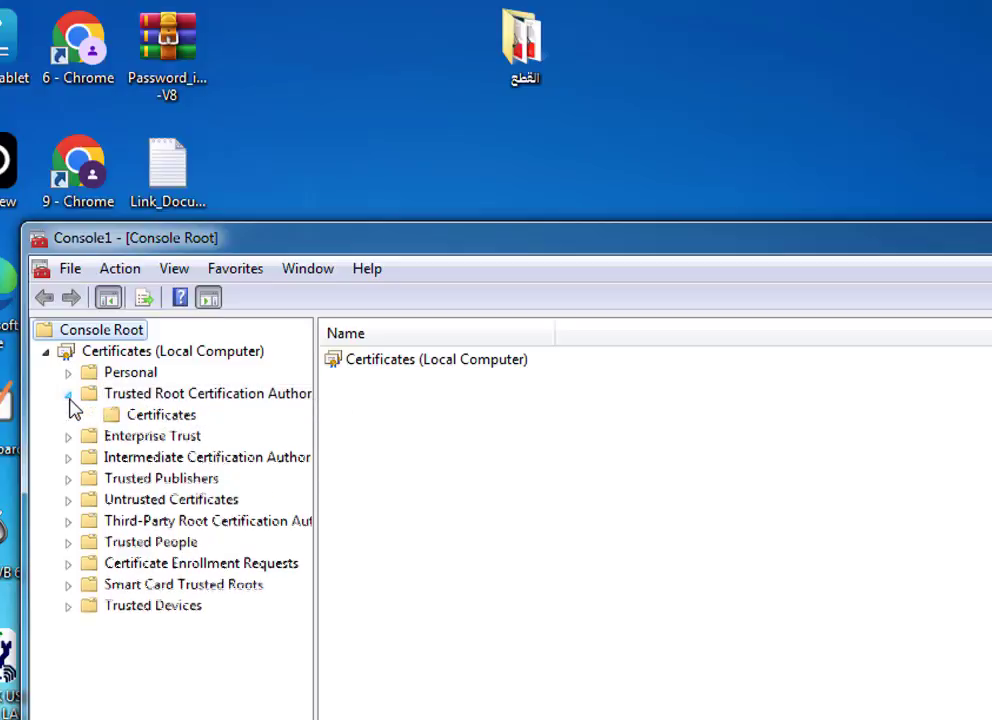
click(163, 416)
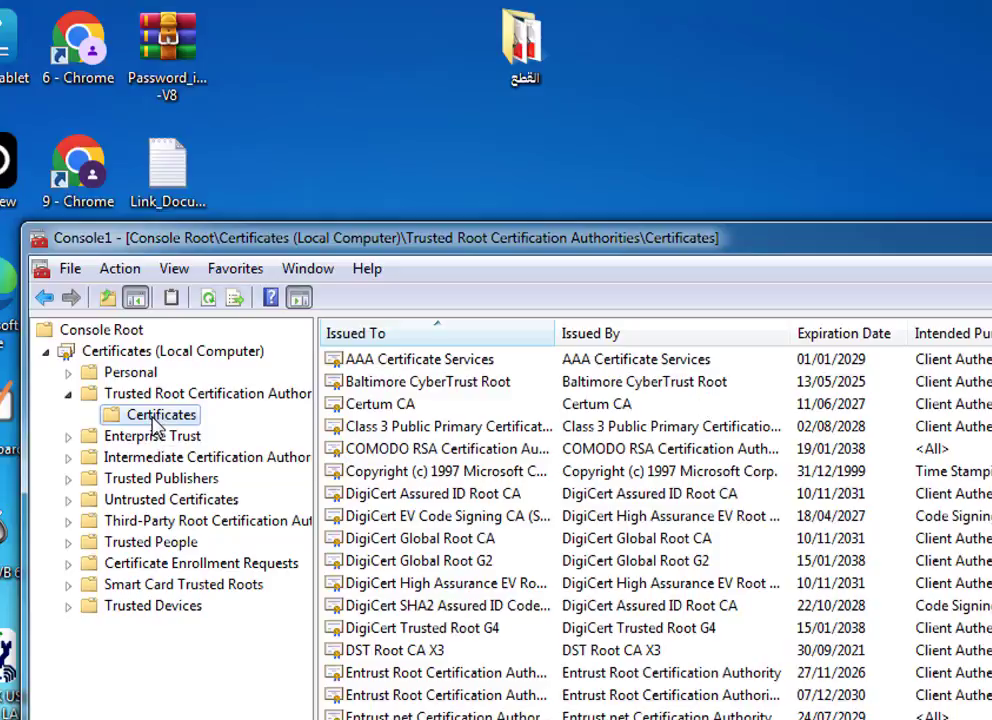
- Import the MicrosoftRootCertificateAuthority2011 certificate from Downloads into the Trusted Root Certification Authorities store
right_click(157, 422)
mouse_move(200, 433)
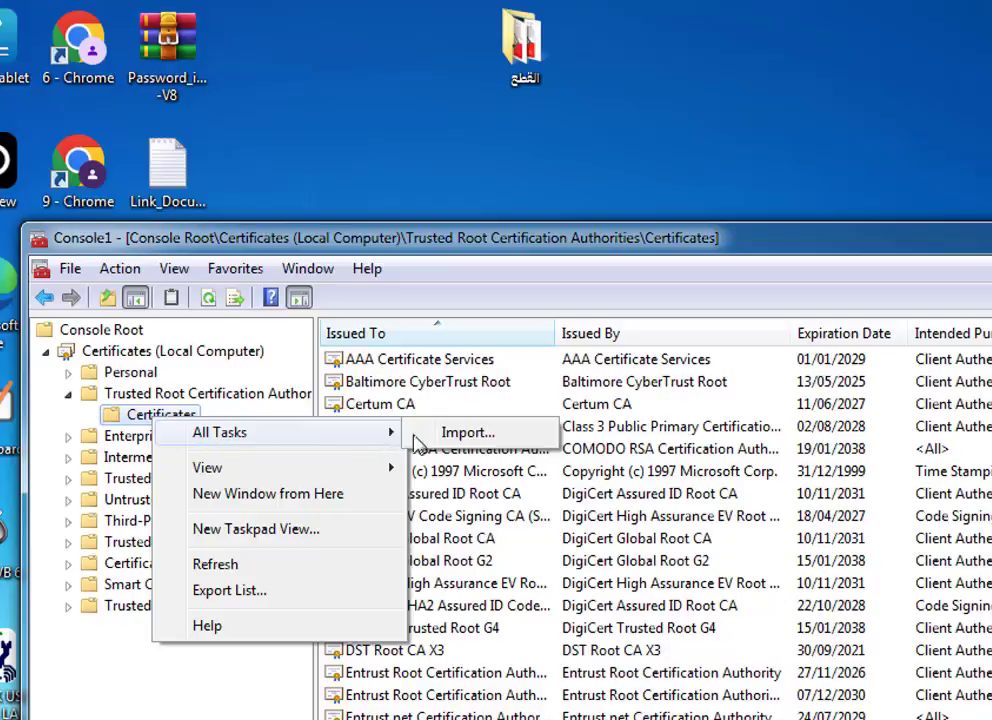
click(468, 437)
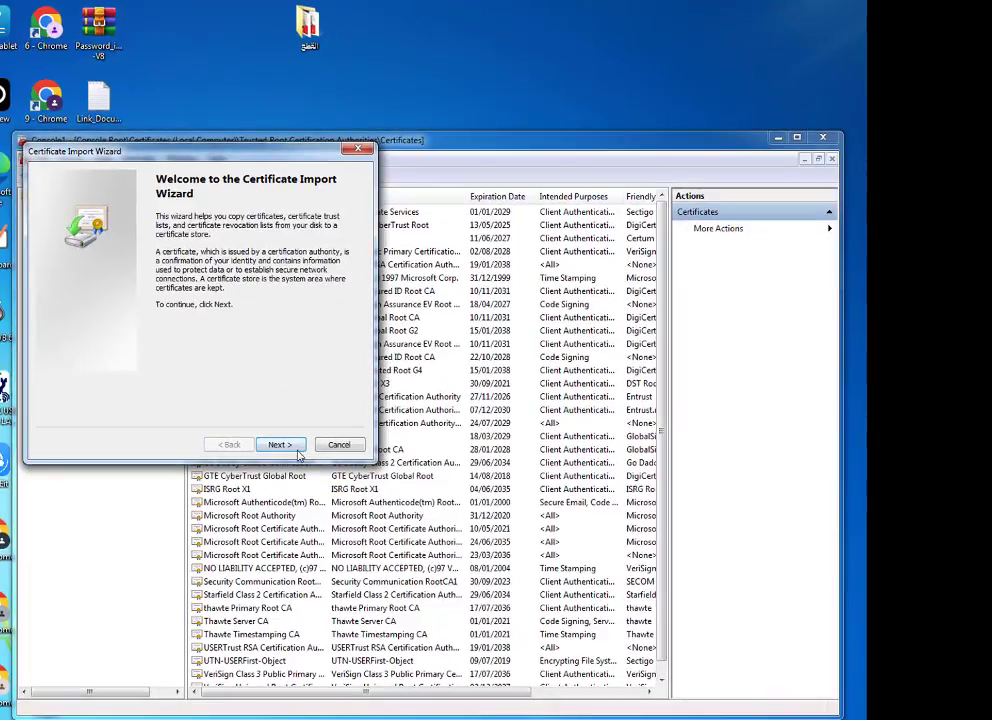
click(287, 446)
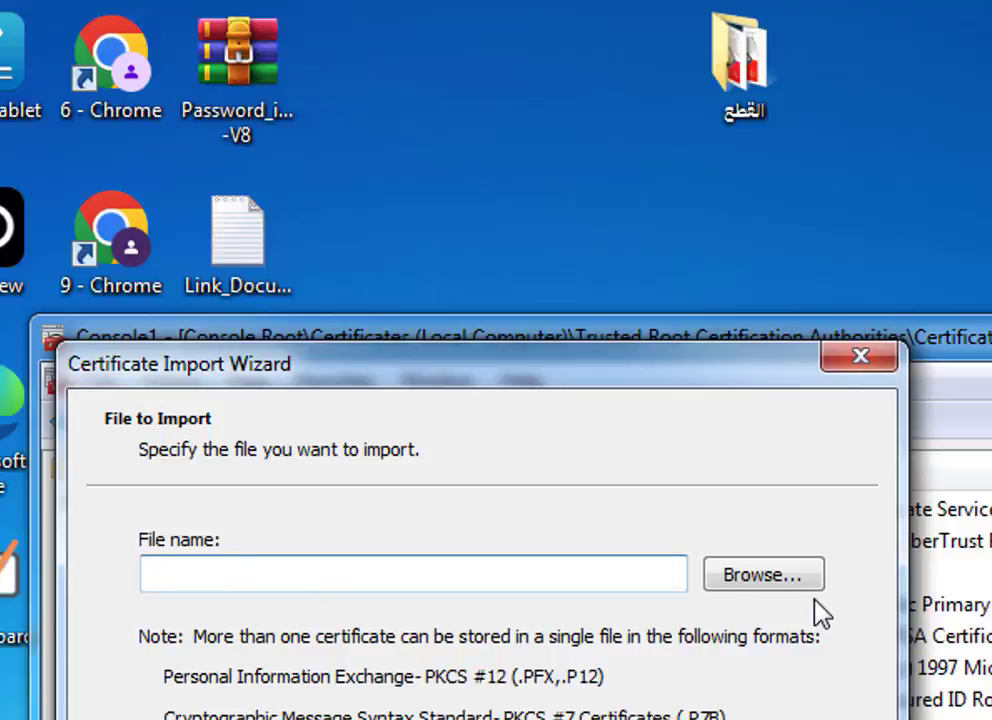
click(762, 580)
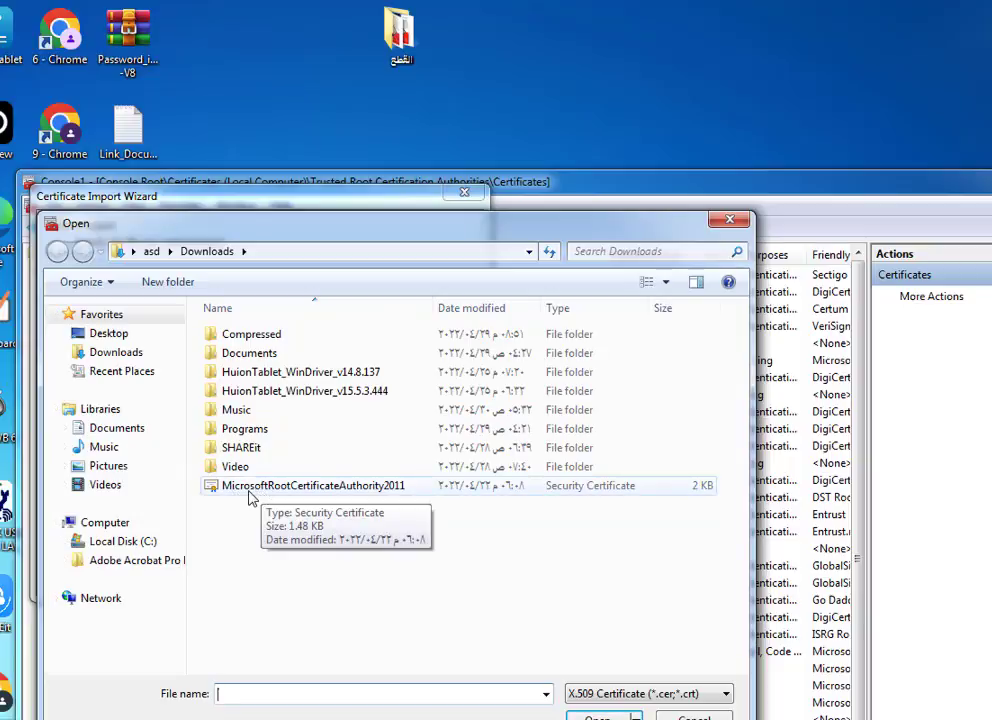
click(343, 487)
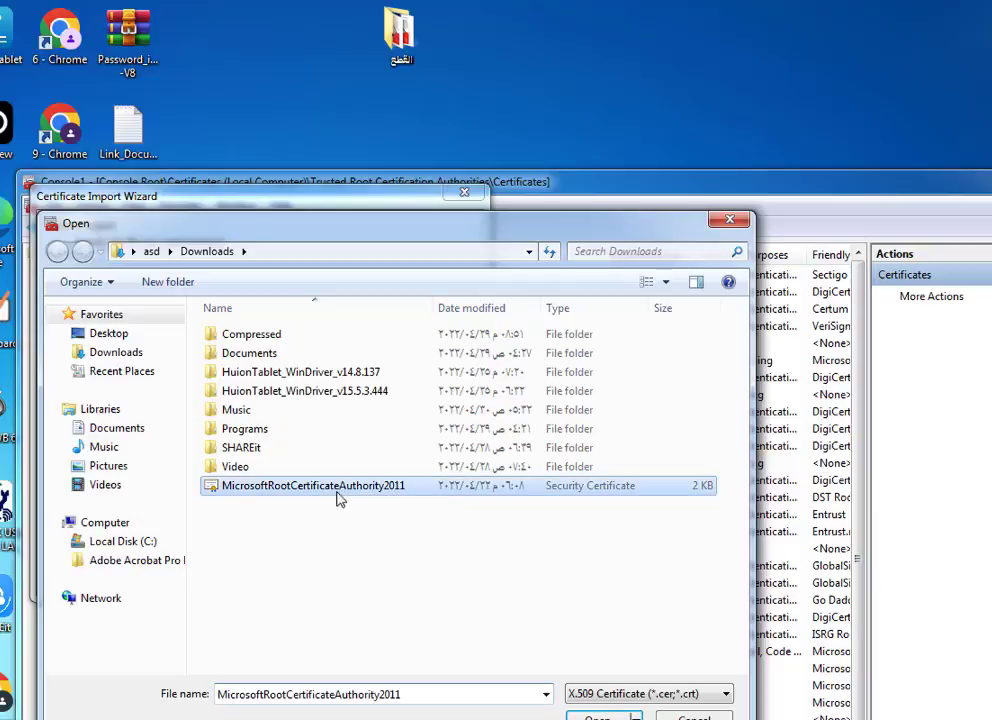
click(597, 716)
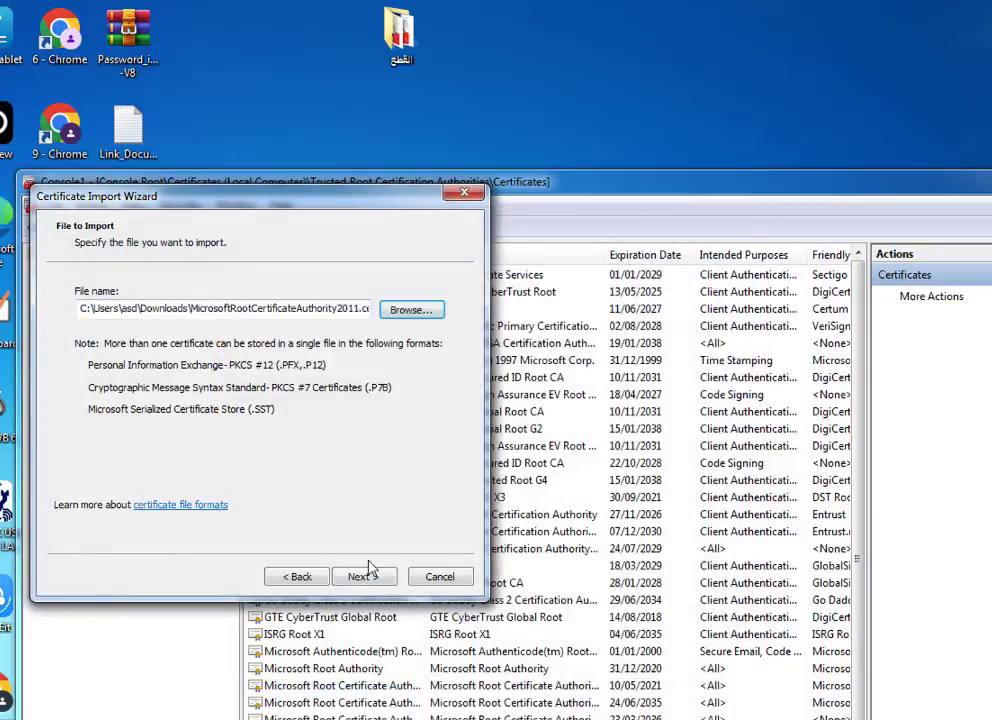
click(362, 578)
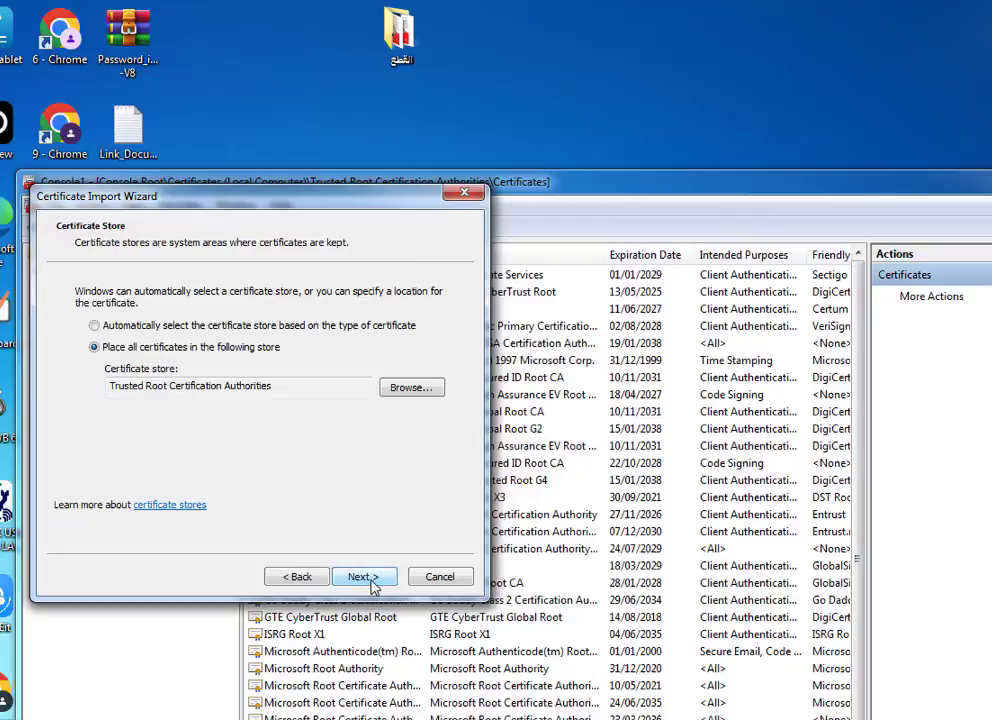
click(362, 578)
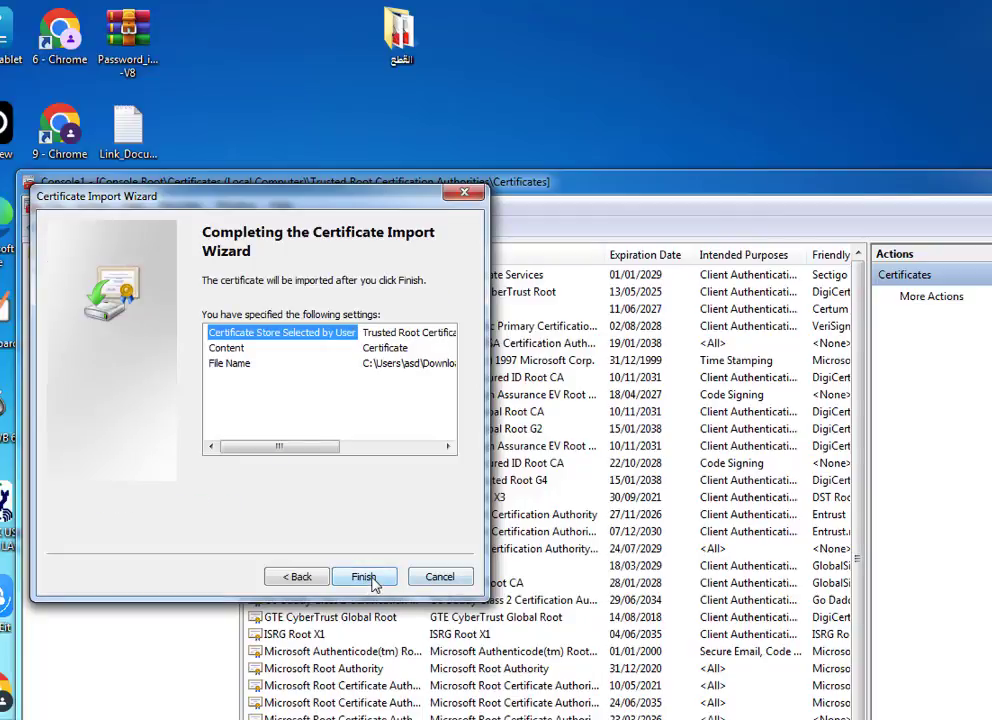
click(368, 580)
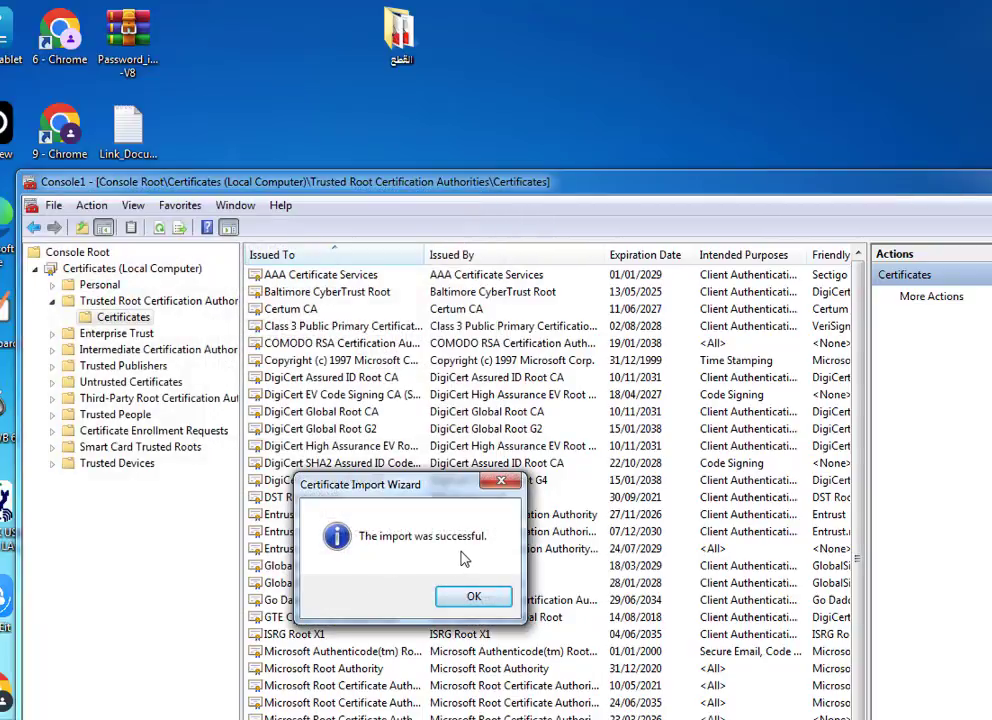
click(473, 598)
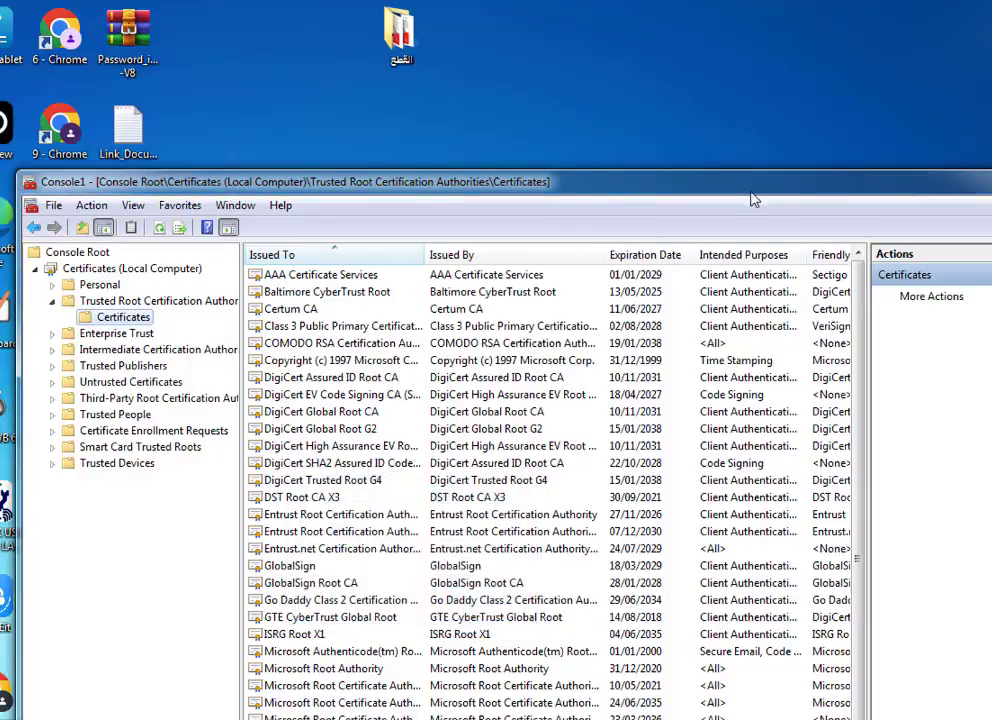
- Close the management console, saving its settings as Console1 in the Administrative Tools folder
drag(753, 194, 445, 228)
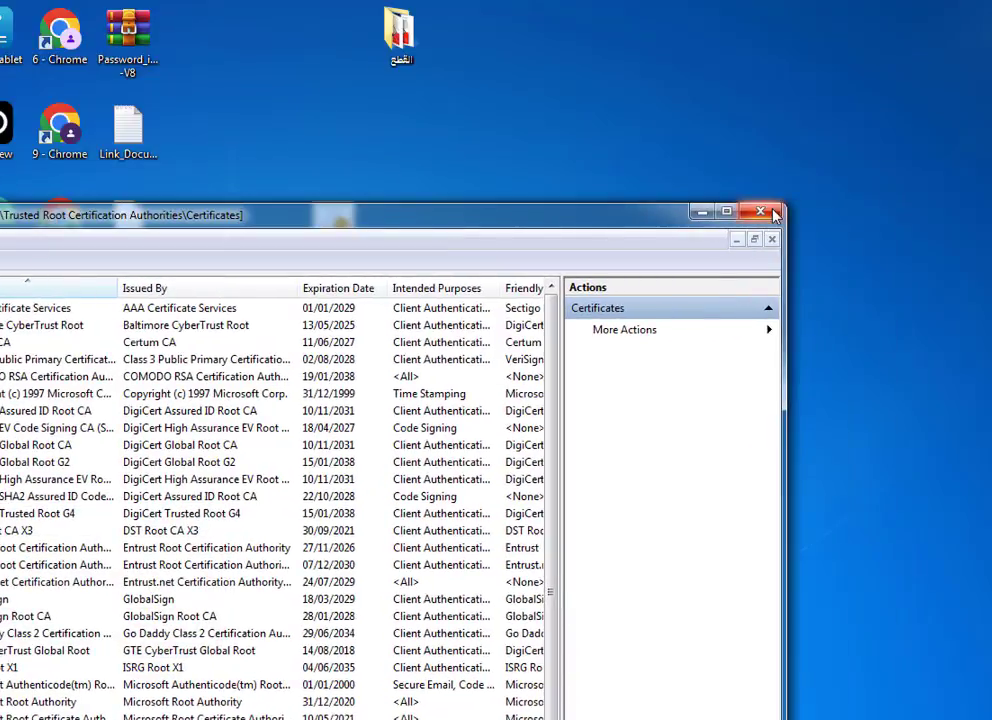
click(773, 213)
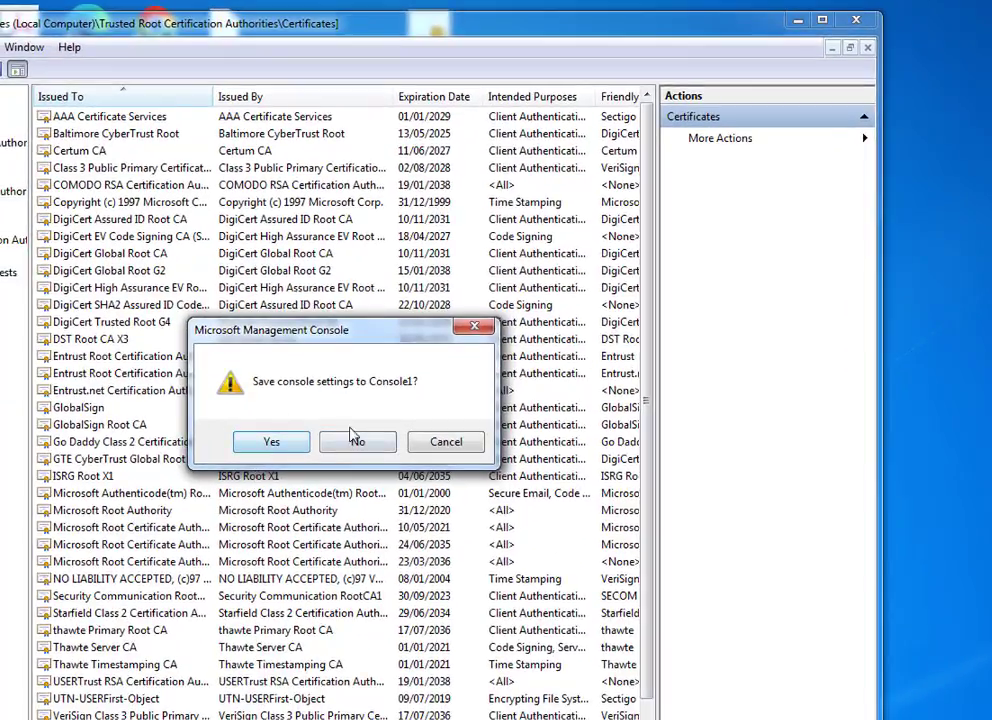
click(288, 447)
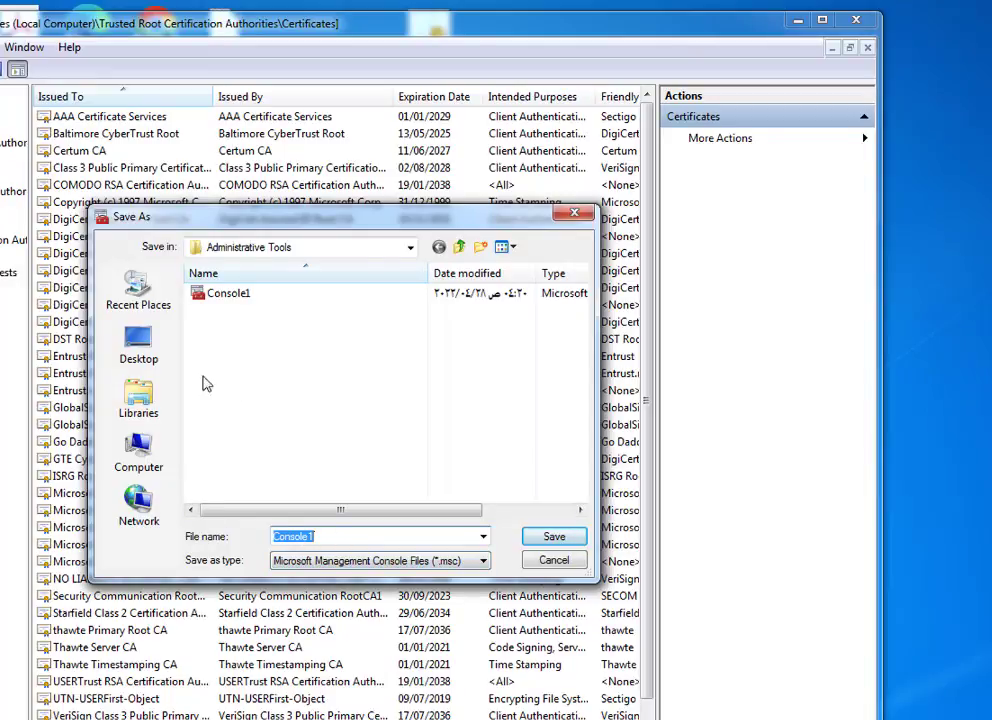
click(555, 542)
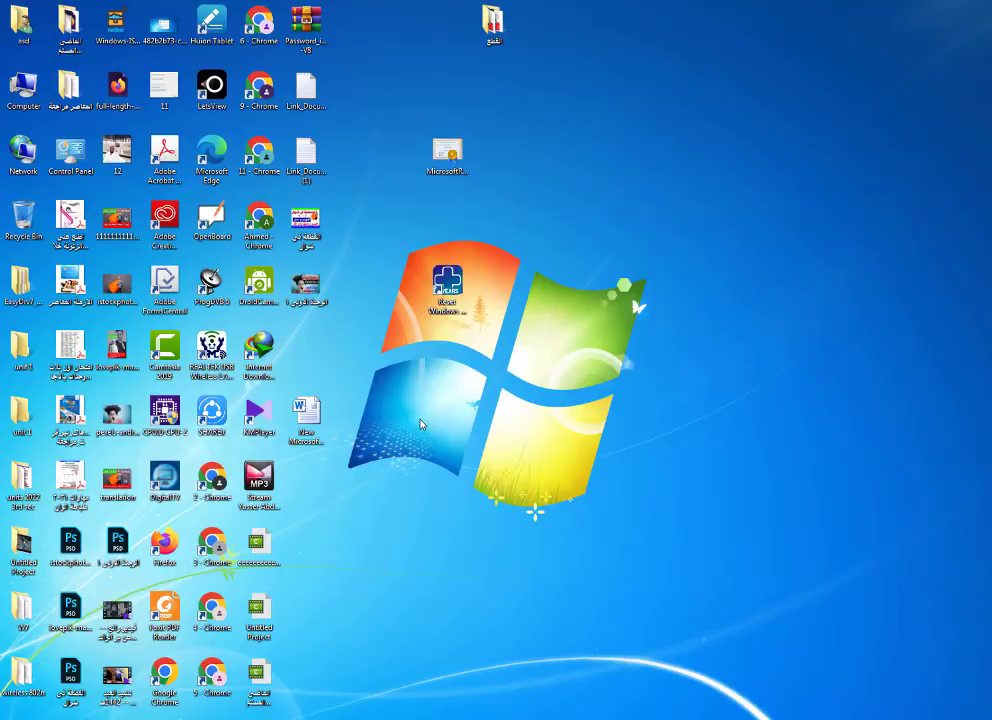
- Locate the ndp48-x86-x64-allos-enu(1) installer in the maximized Downloads folder of the user profile and close the folder window
click(443, 285)
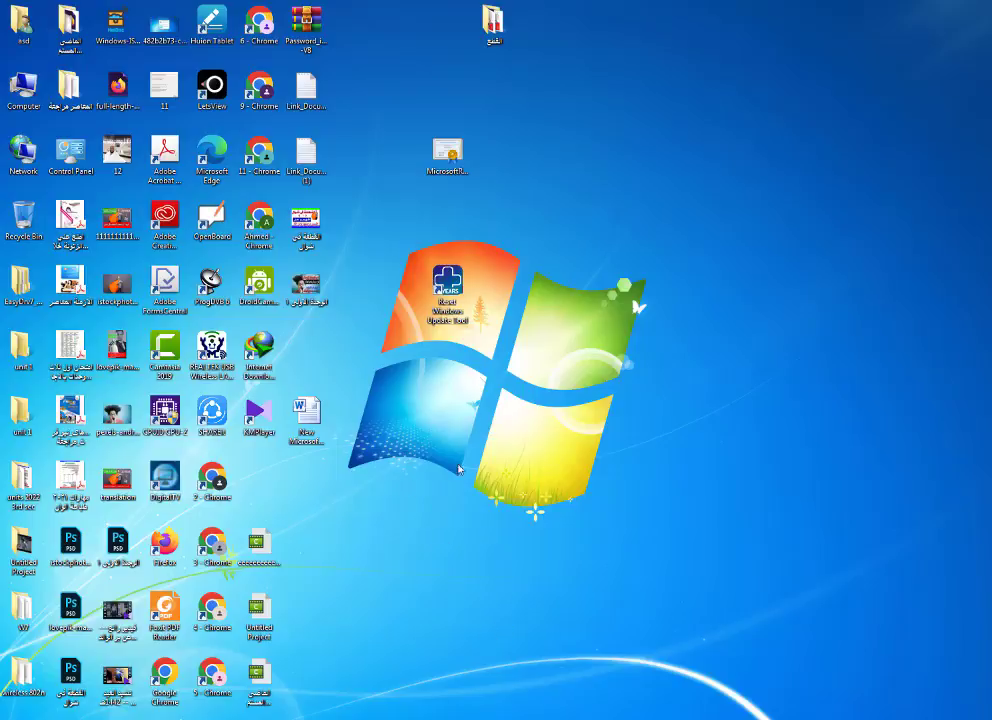
double_click(38, 30)
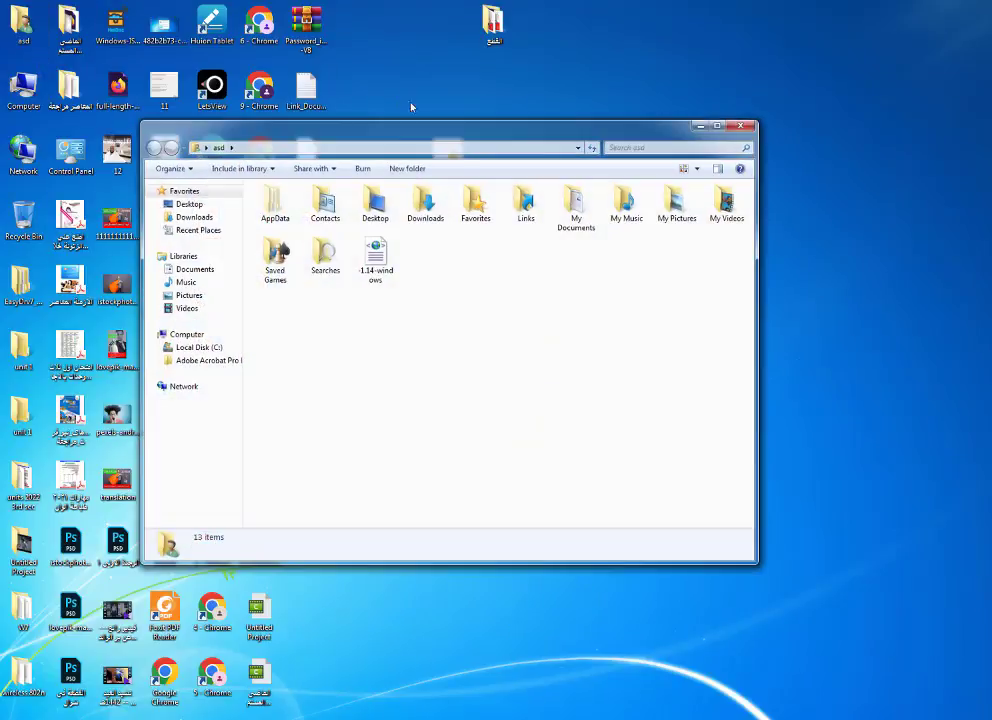
double_click(423, 207)
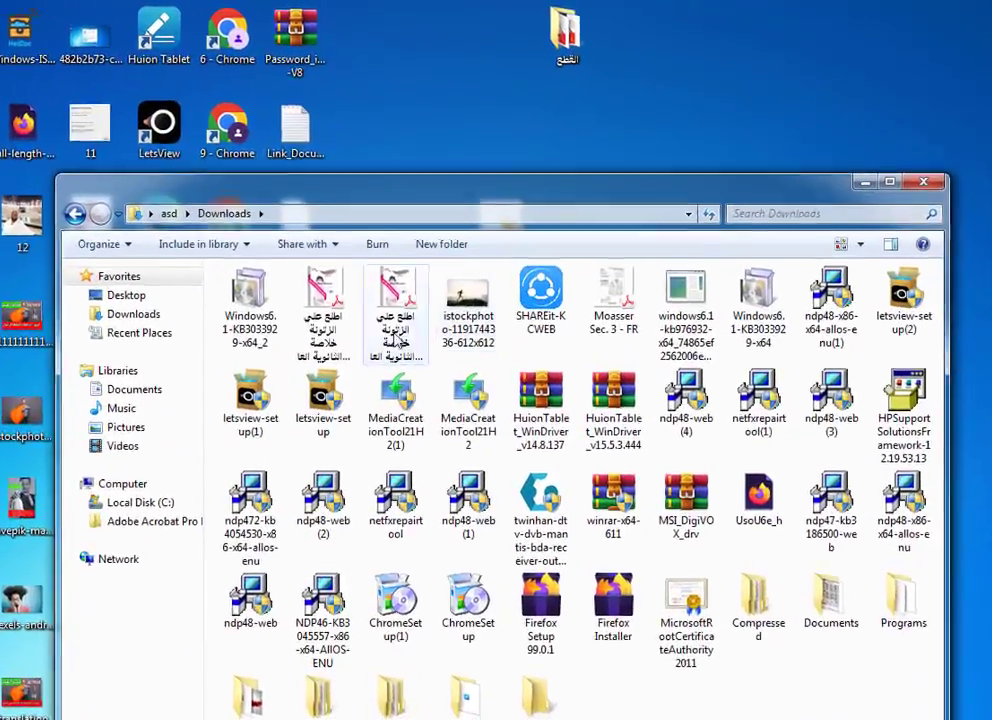
click(889, 181)
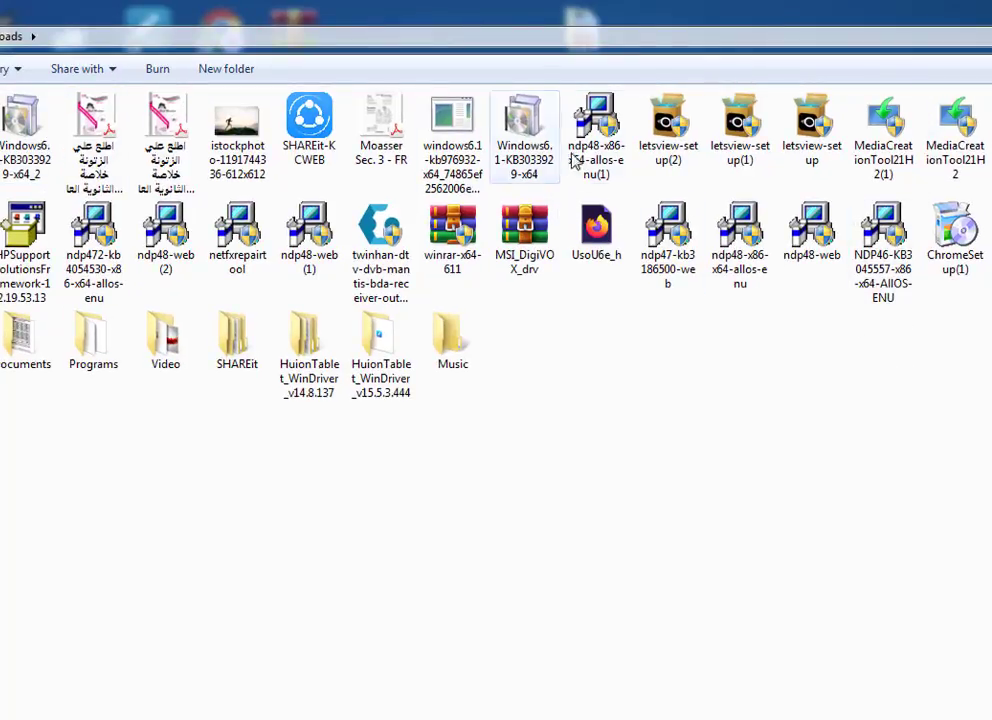
drag(596, 130, 653, 394)
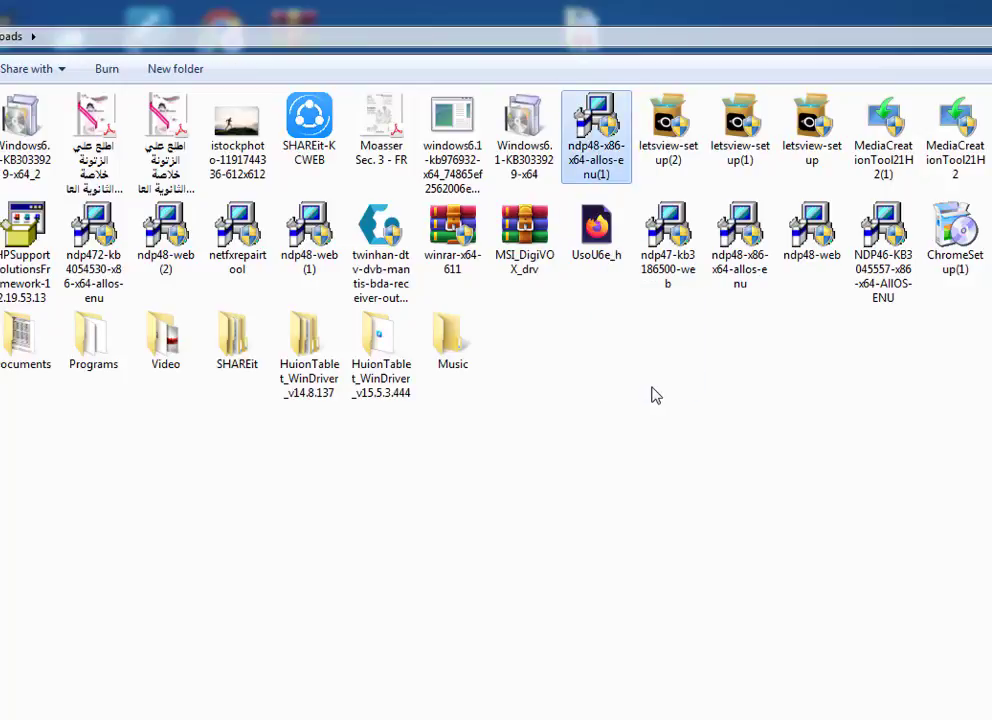
mouse_move(598, 160)
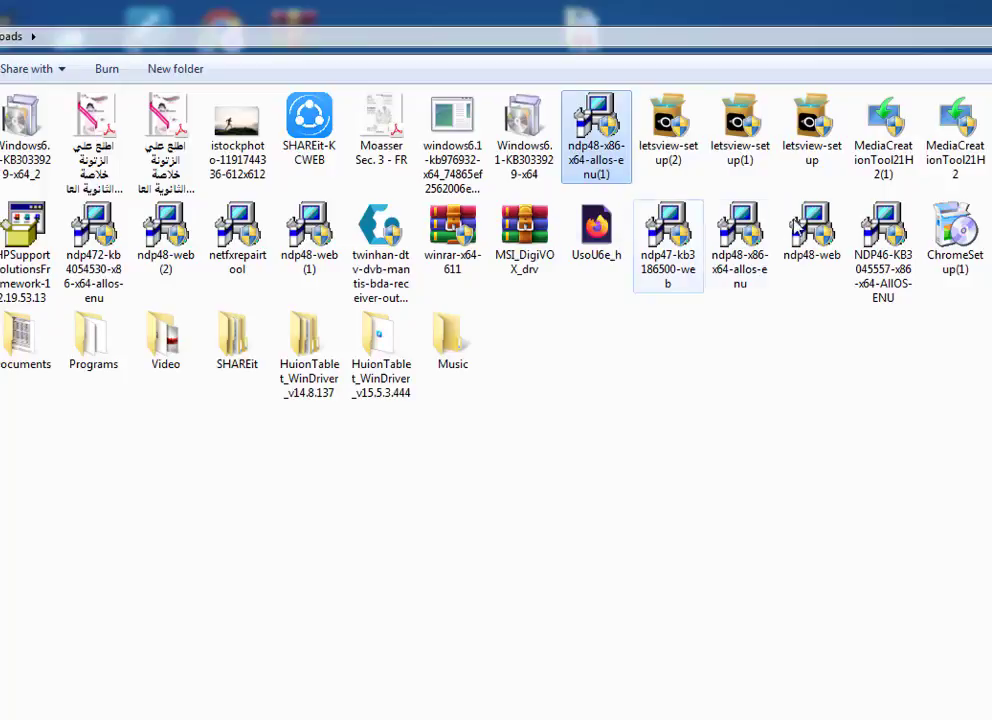
click(843, 352)
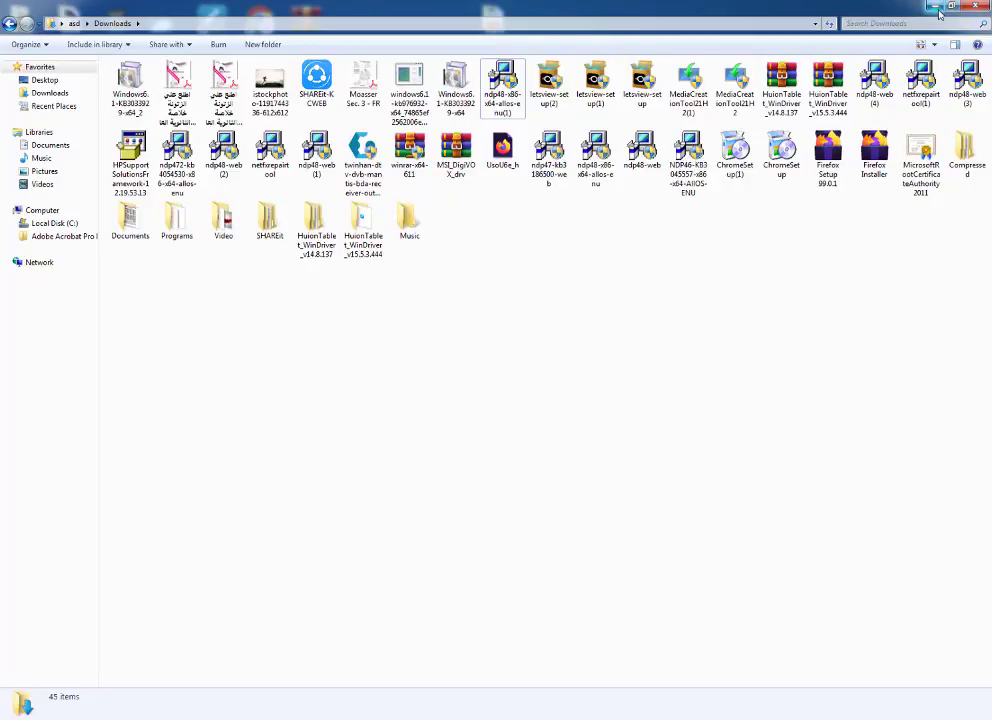
click(979, 7)
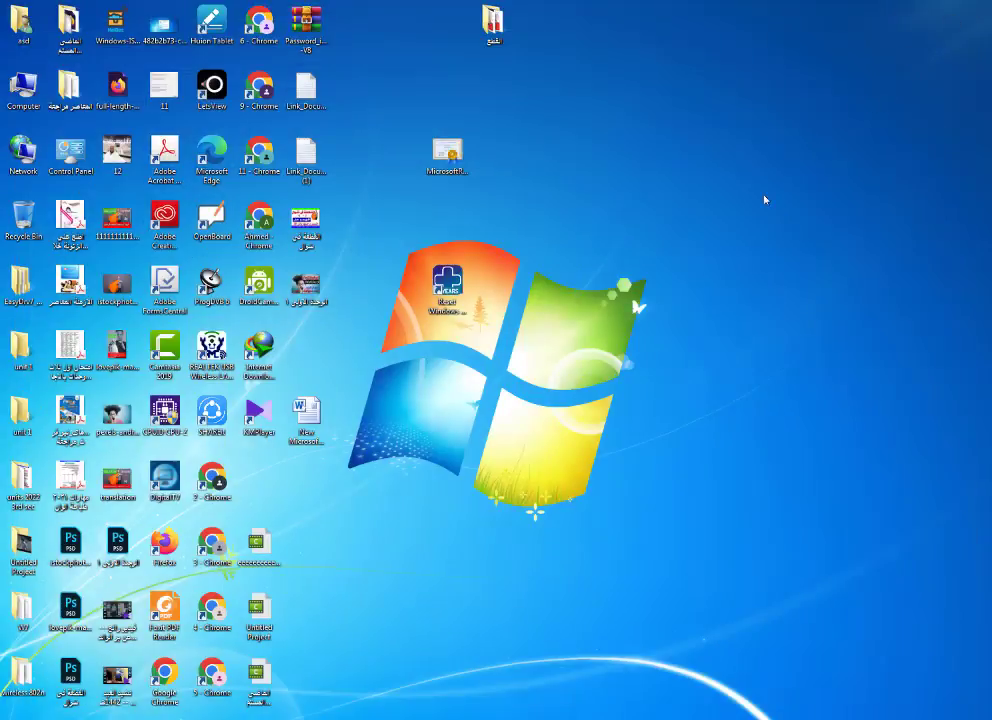